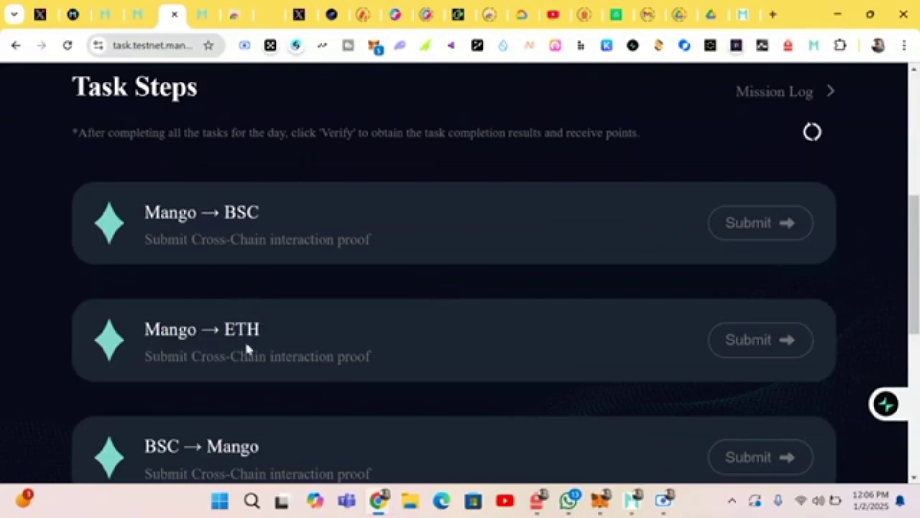
- Scroll down to the task and go to its bridge page
scroll(246, 344, down, 1)
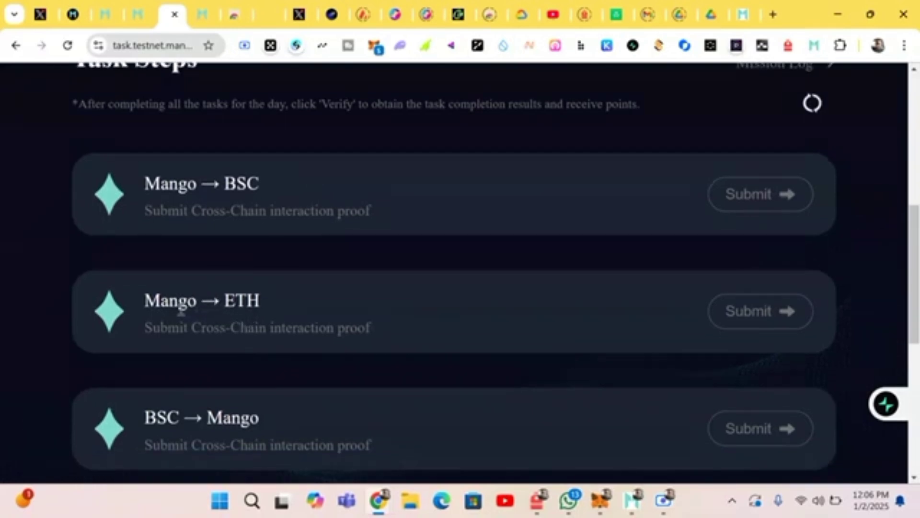
scroll(225, 319, down, 3)
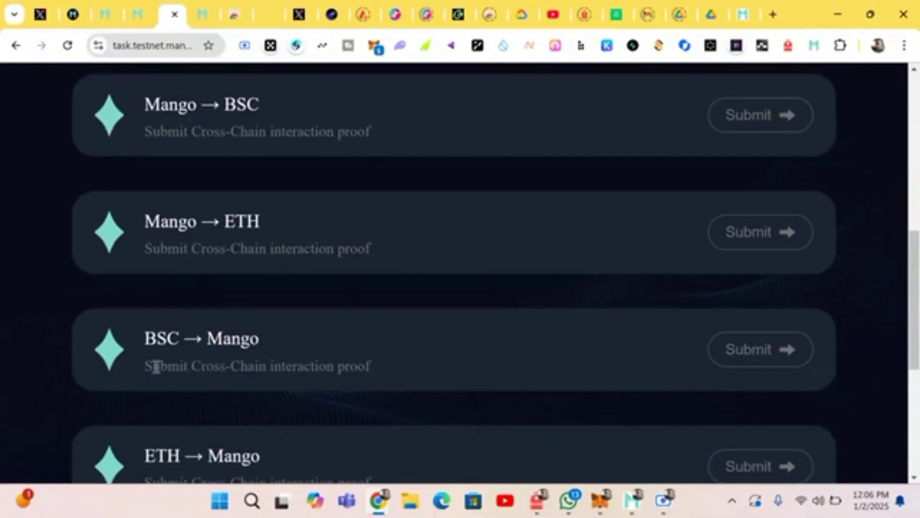
scroll(156, 366, down, 3)
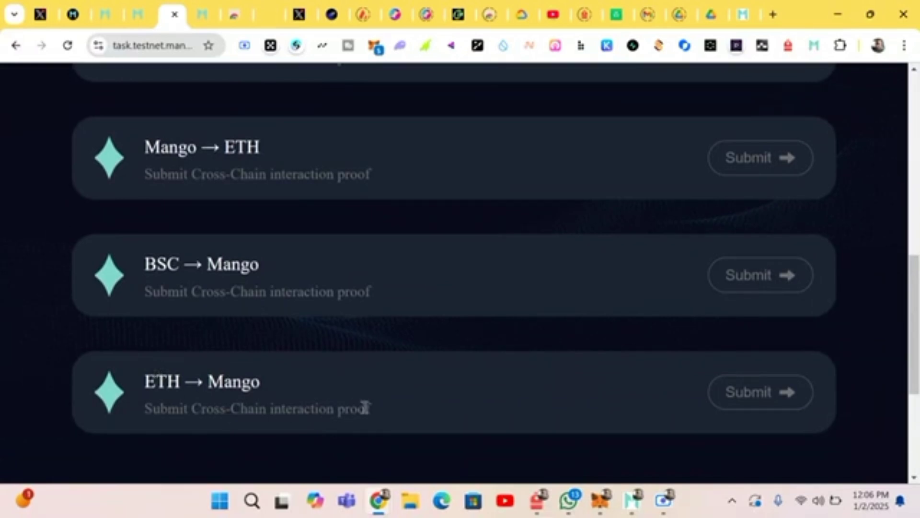
scroll(364, 409, down, 5)
click(709, 339)
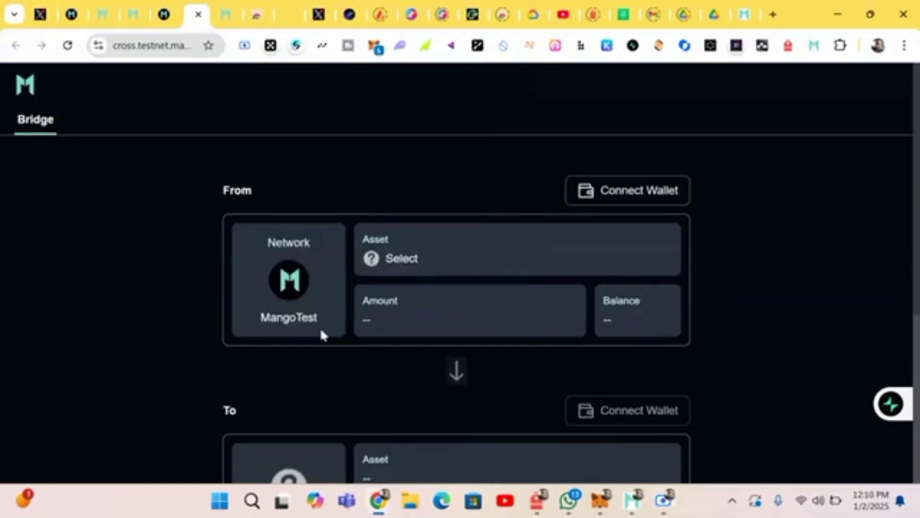
- Check the sending network list, leaving it unchanged, and try the destination network
click(291, 278)
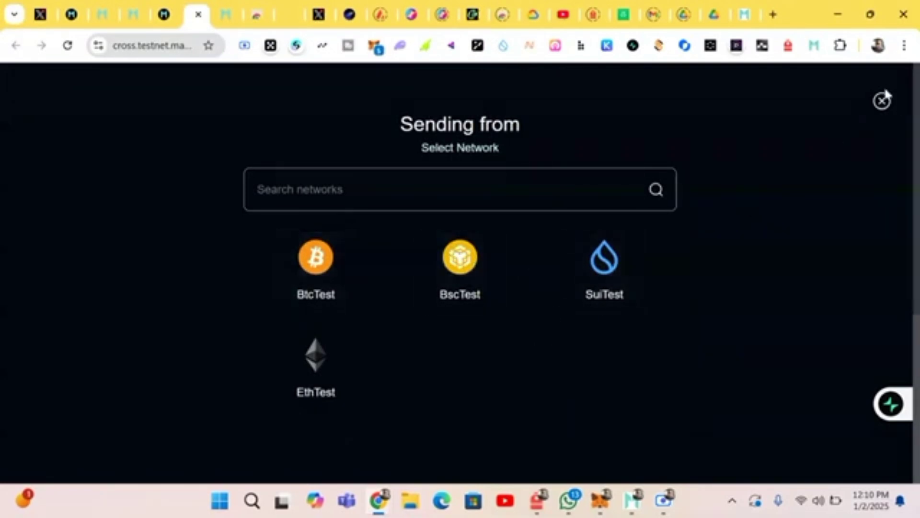
click(881, 102)
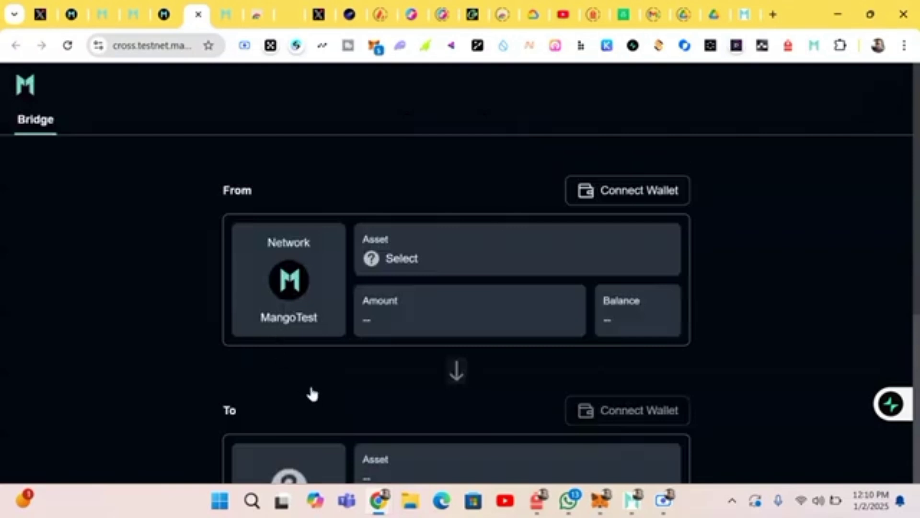
scroll(311, 392, down, 2)
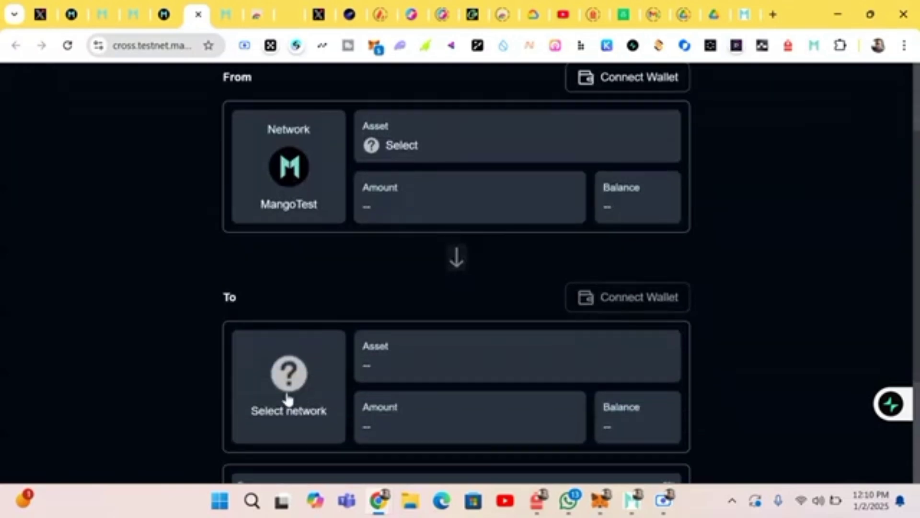
click(287, 397)
- Clear the accidental text highlight and bring up the MangoTest asset list
scroll(293, 386, down, 2)
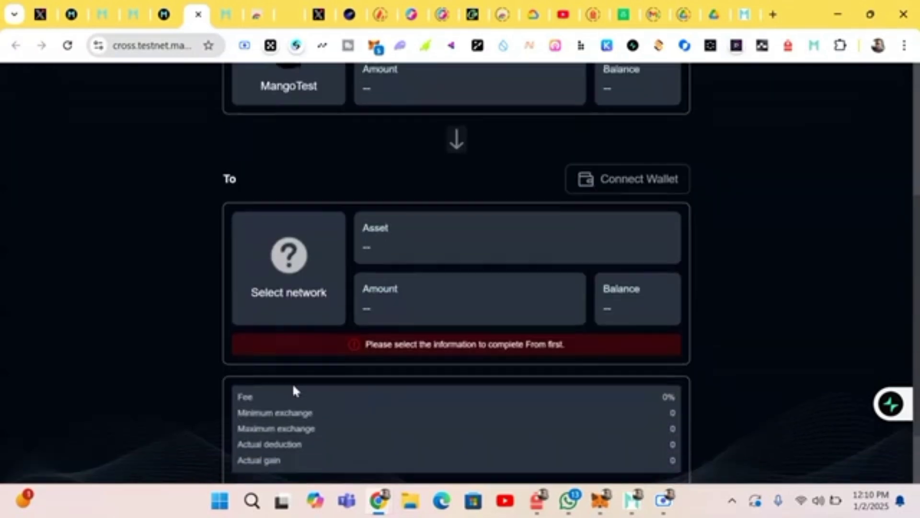
drag(297, 311, 448, 247)
click(453, 244)
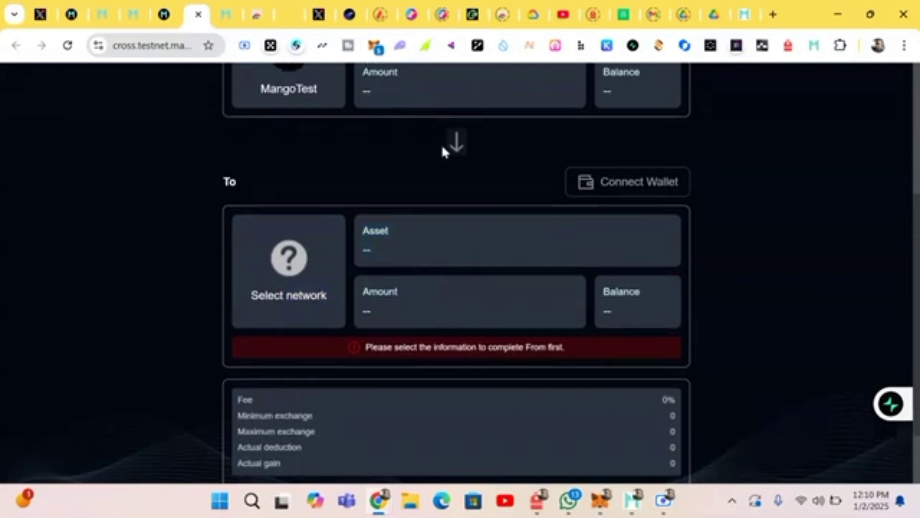
scroll(442, 143, up, 3)
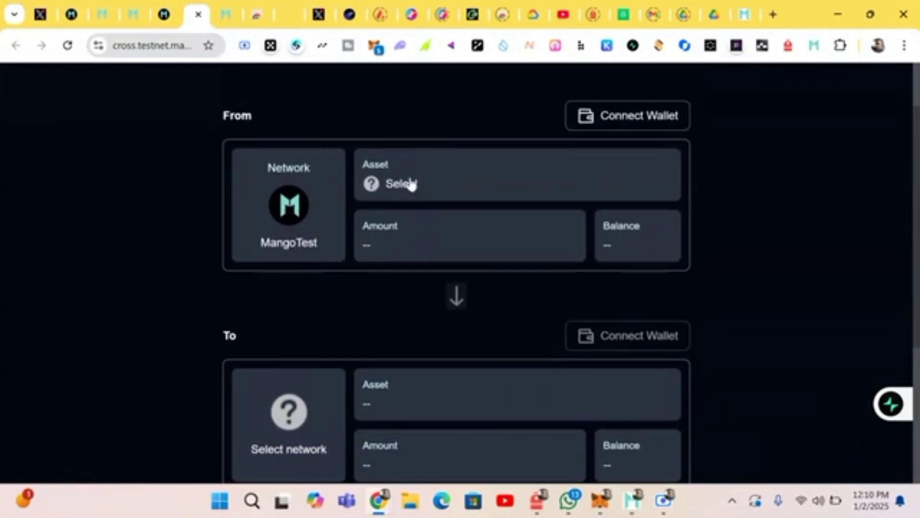
click(412, 185)
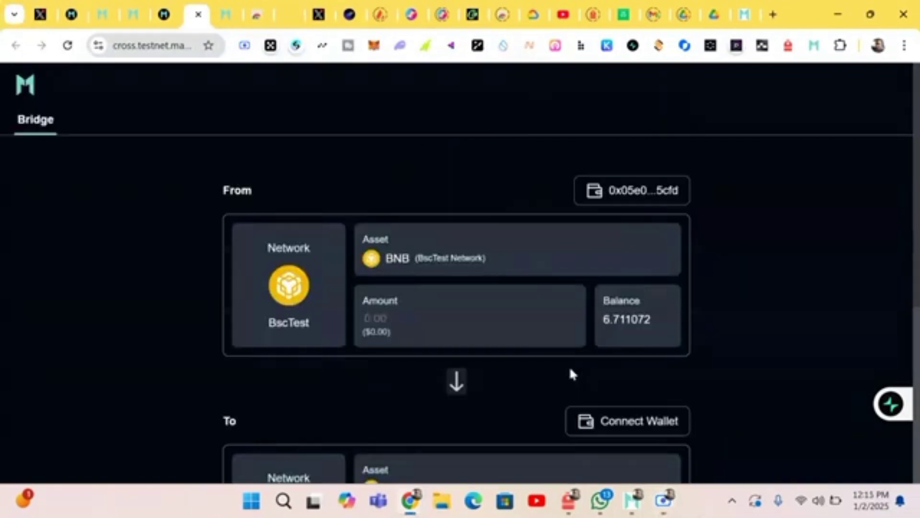
- Connect the receiving wallet in the To section
scroll(570, 370, down, 1)
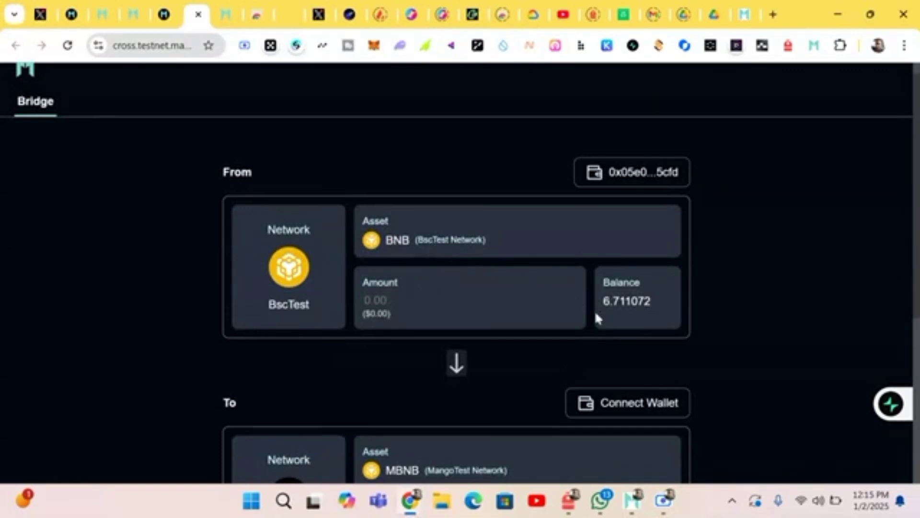
scroll(570, 354, down, 1)
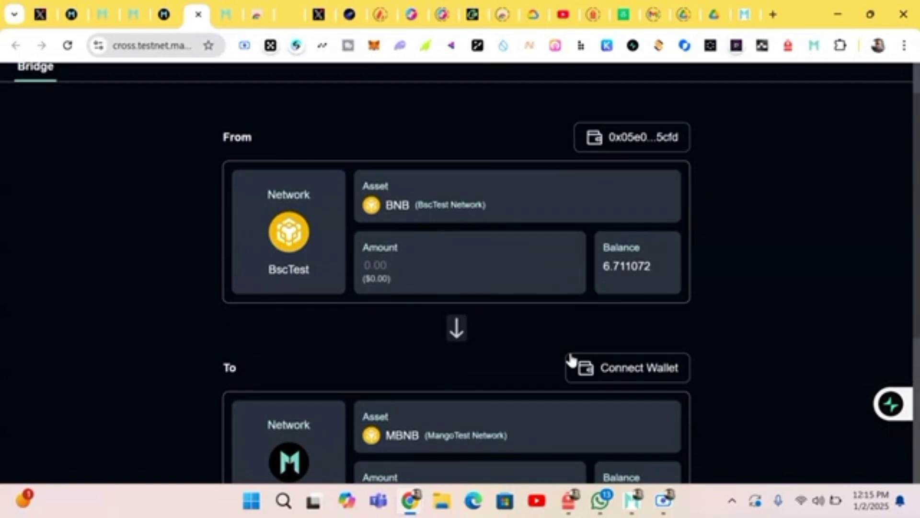
scroll(571, 358, down, 1)
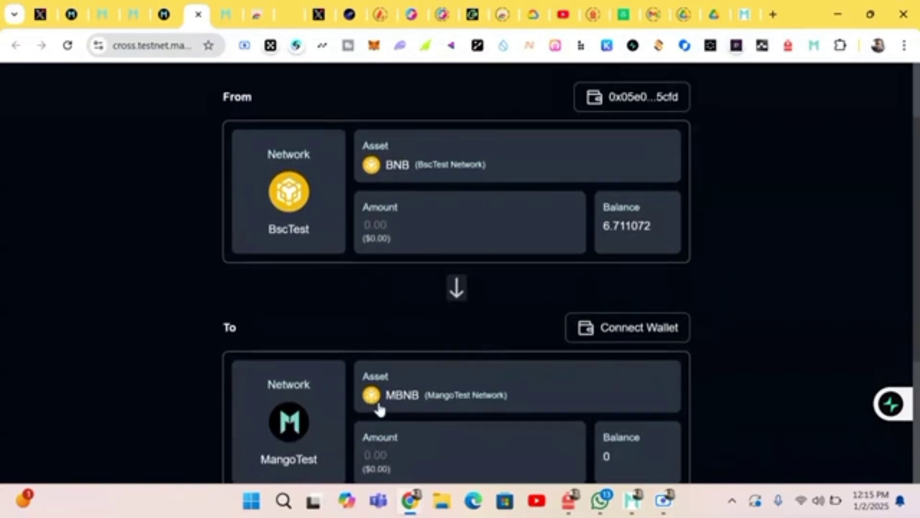
scroll(528, 299, down, 1)
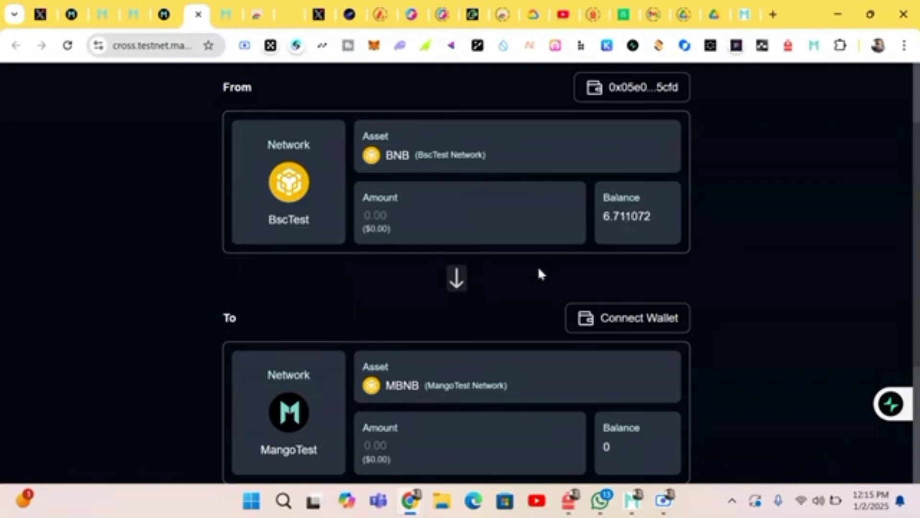
click(621, 322)
- Enter 0.2 as the BNB amount and submit the bridge transfer
scroll(536, 289, down, 2)
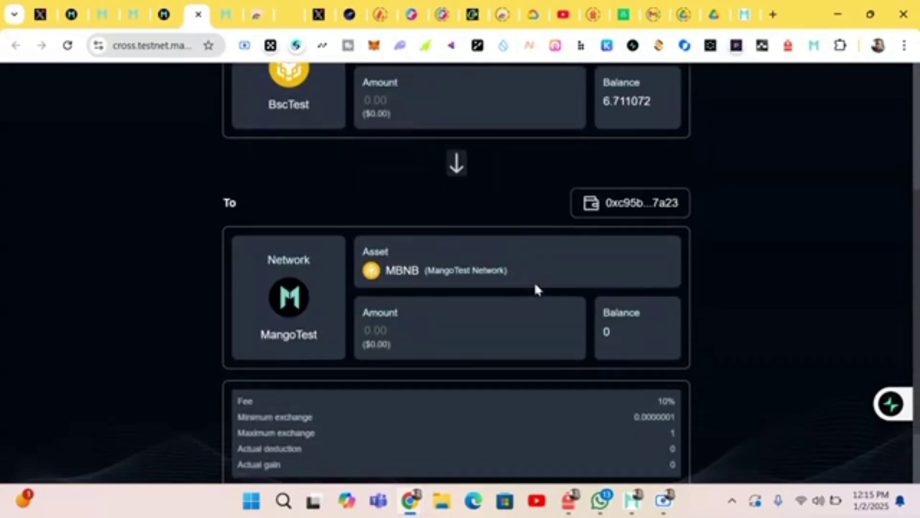
scroll(532, 297, up, 2)
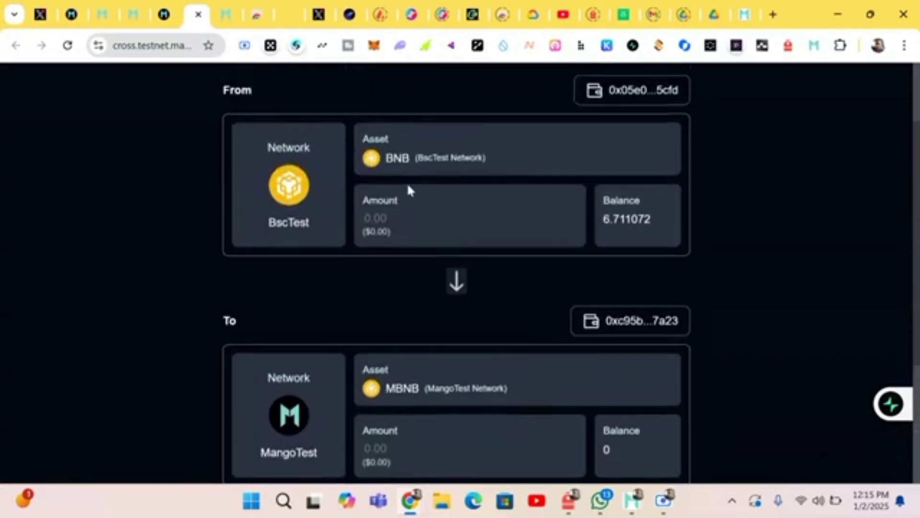
scroll(408, 189, up, 1)
click(389, 223)
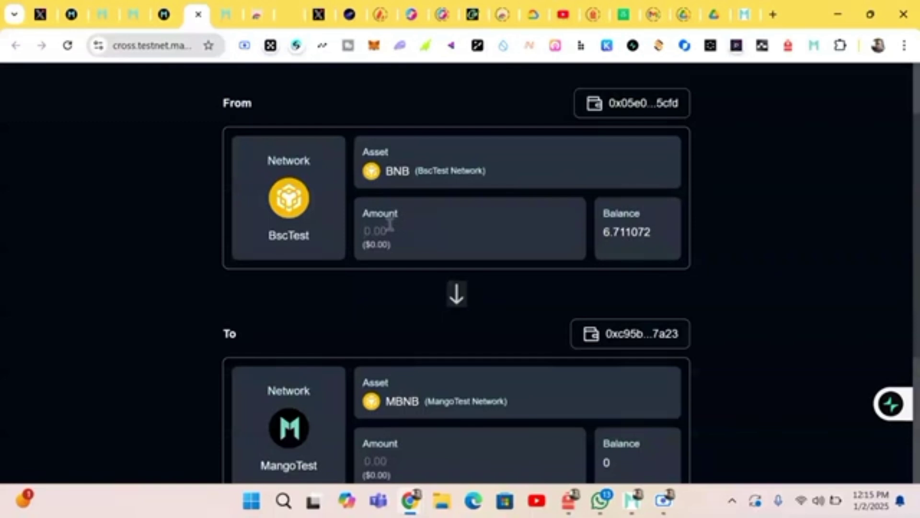
text(0.2)
scroll(409, 343, down, 3)
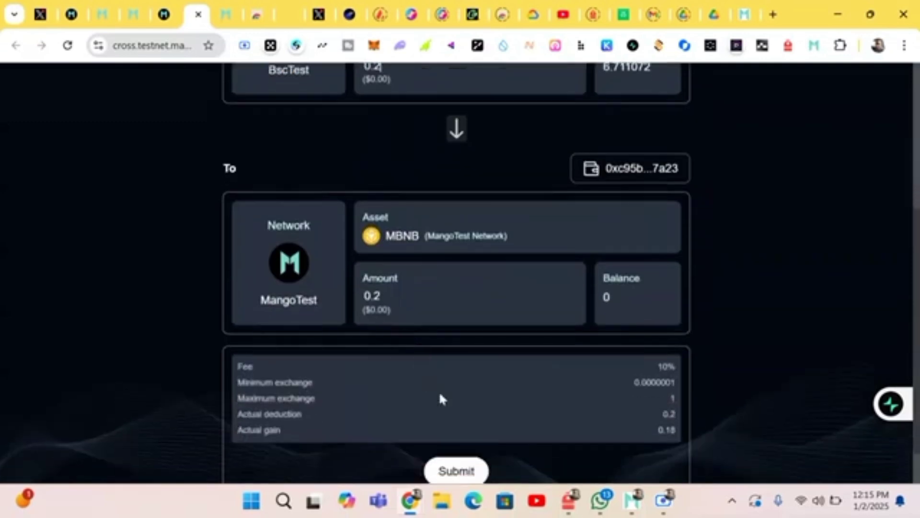
click(459, 465)
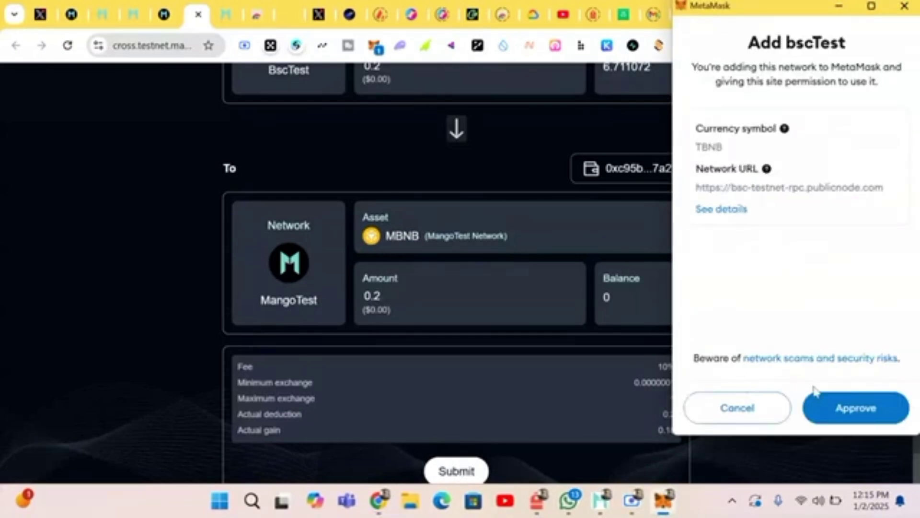
- Approve adding bscTest in MetaMask, resubmit, and confirm the 0.2 TBNB transaction
click(837, 415)
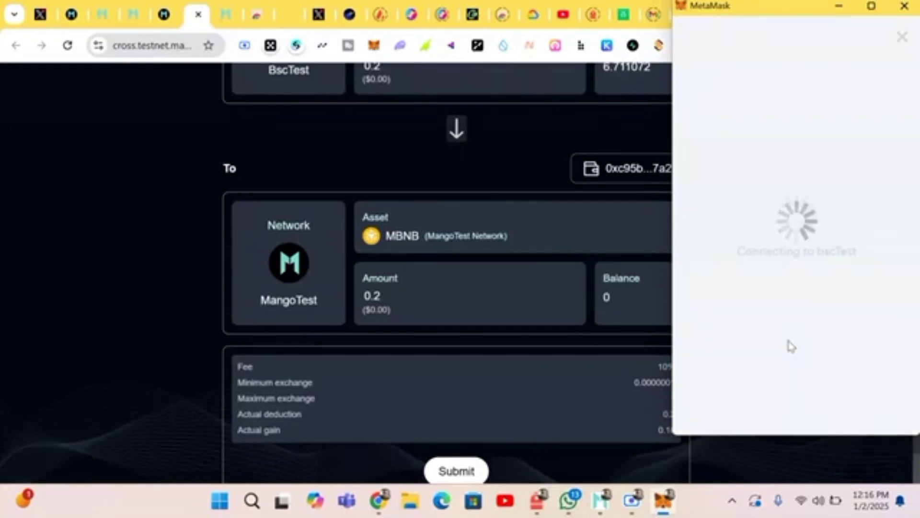
scroll(788, 342, down, 1)
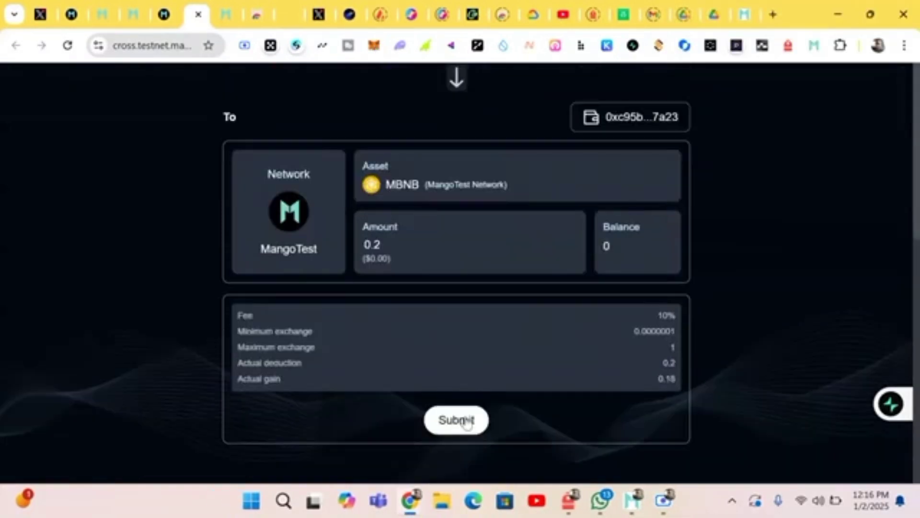
click(467, 422)
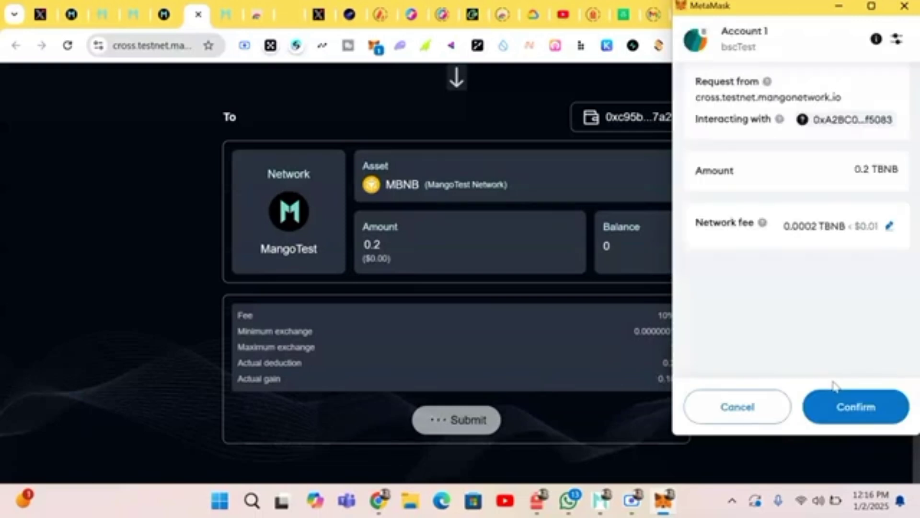
click(847, 406)
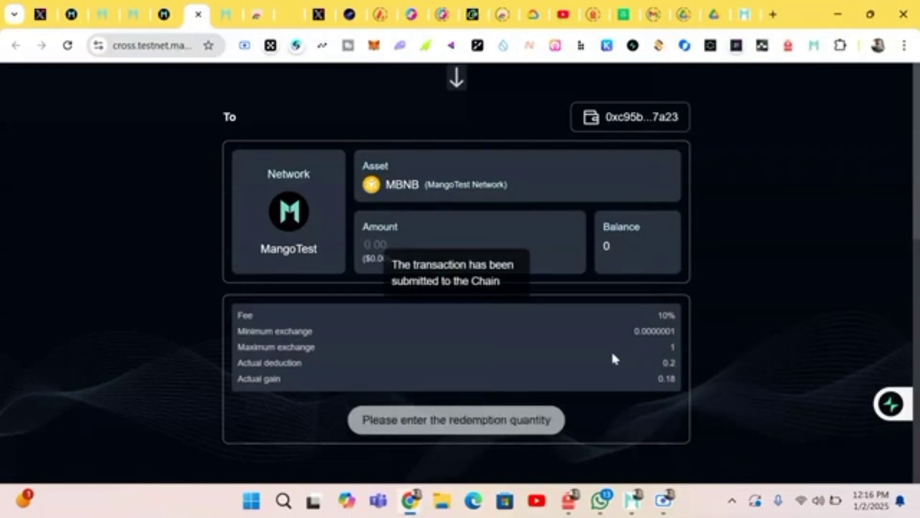
scroll(541, 348, up, 1)
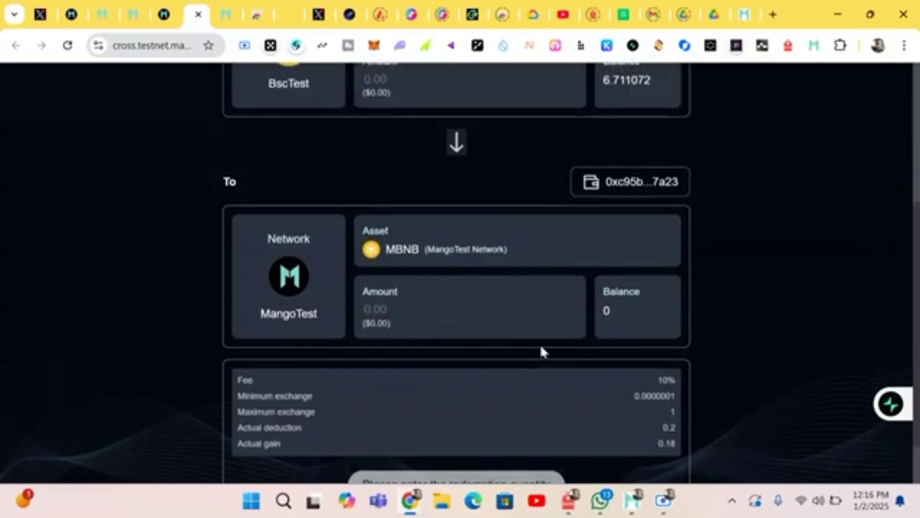
- Switch the sending network to EthTest
scroll(496, 265, up, 3)
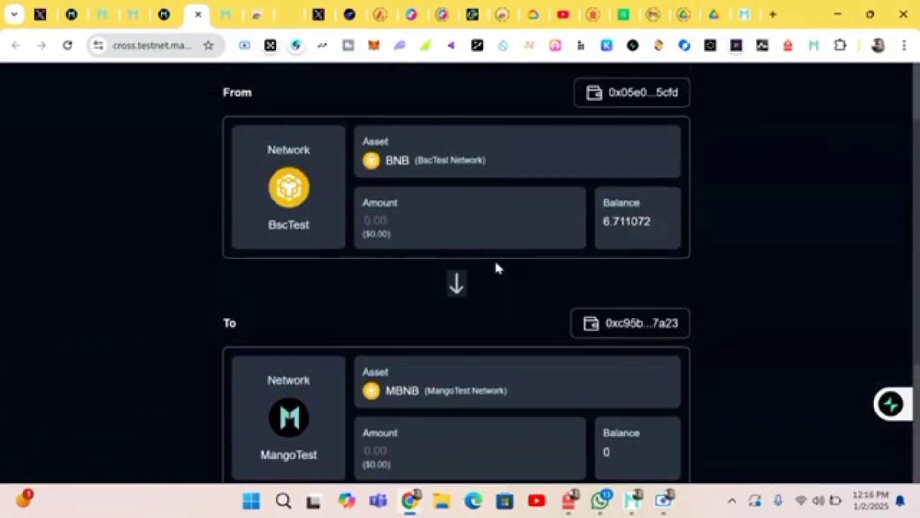
click(405, 162)
click(337, 268)
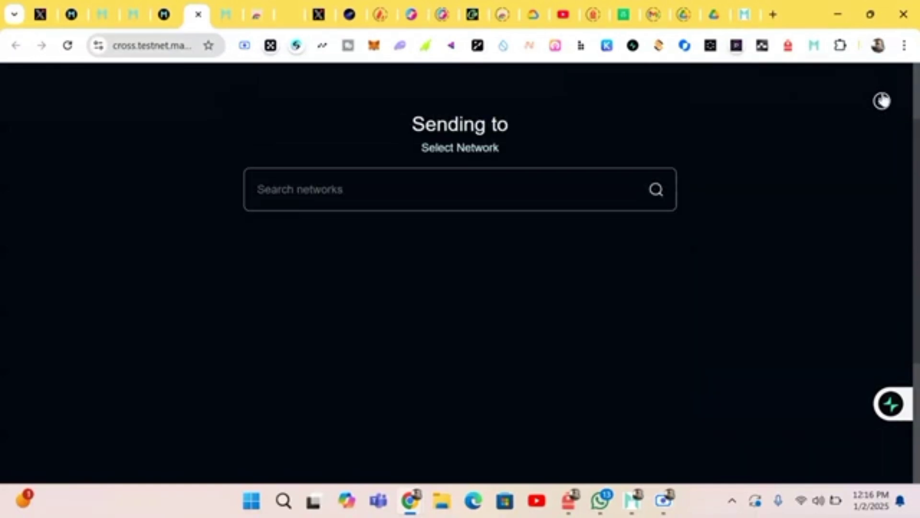
click(881, 102)
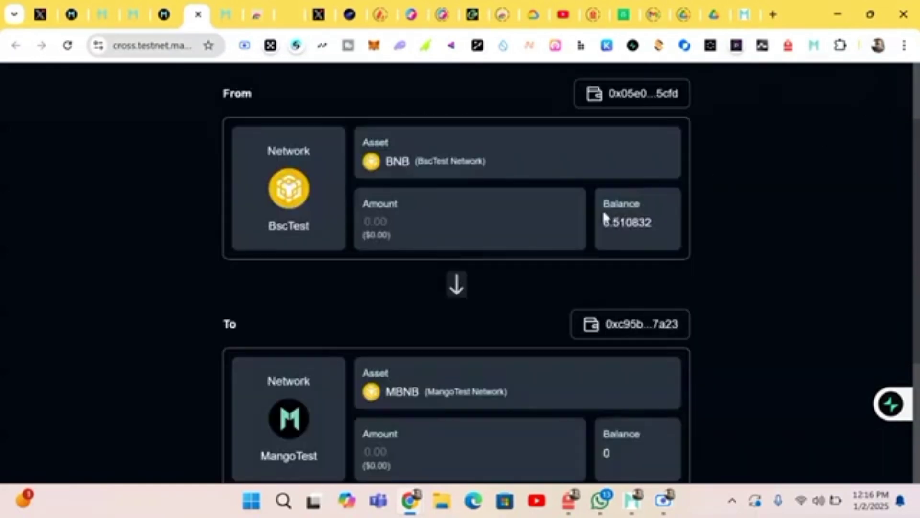
click(298, 198)
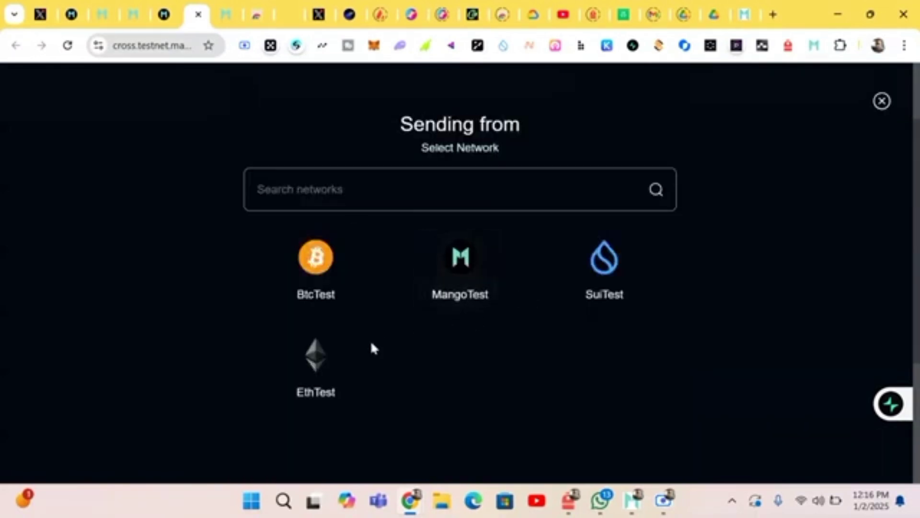
click(321, 365)
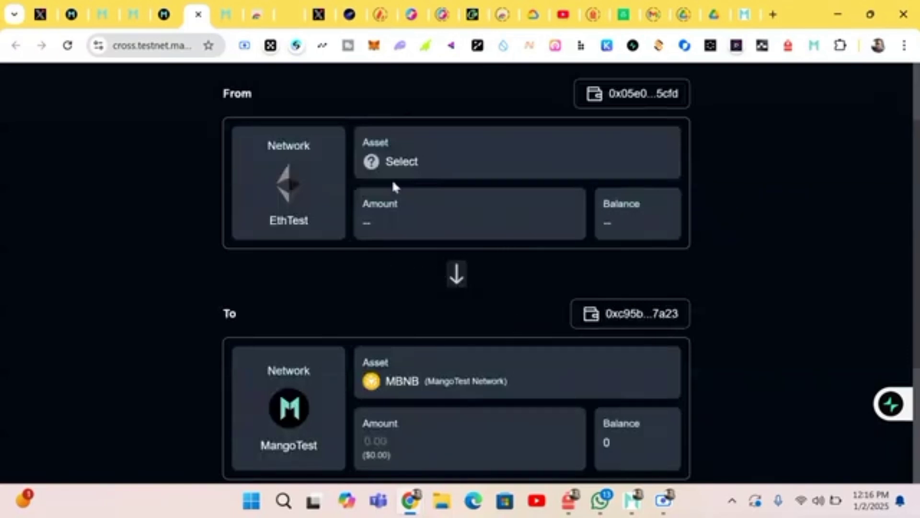
- Choose ETH as the asset and enter 0.01 as the amount, fixing the typo
click(405, 160)
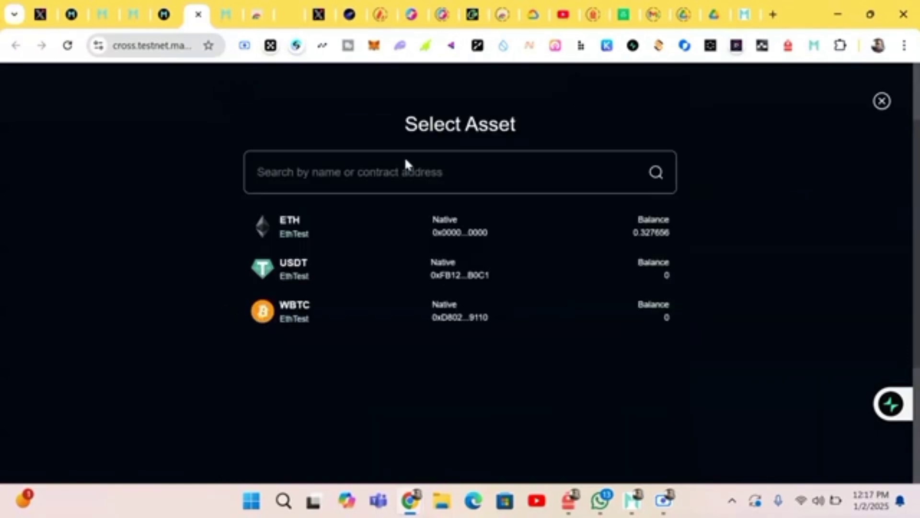
click(429, 229)
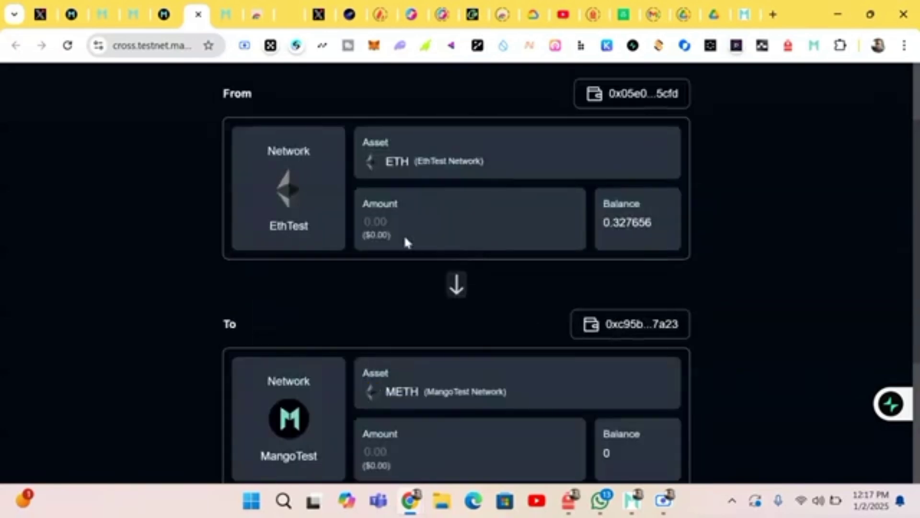
scroll(381, 218, down, 1)
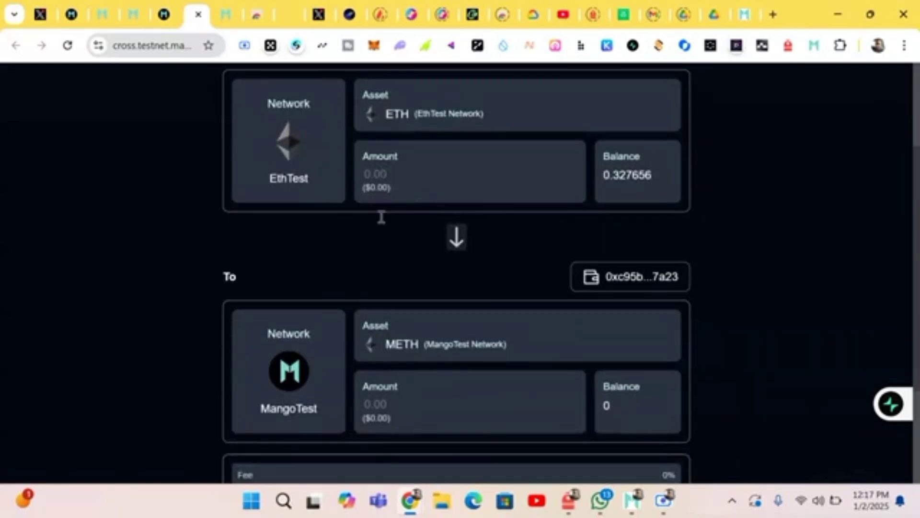
click(377, 176)
text(09)
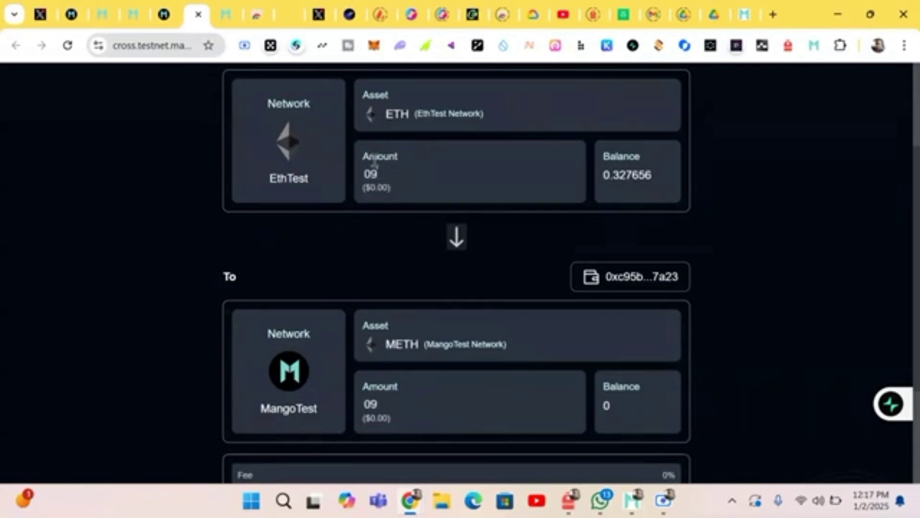
key(BackSpace)
text(.01)
scroll(513, 361, down, 1)
scroll(514, 361, down, 3)
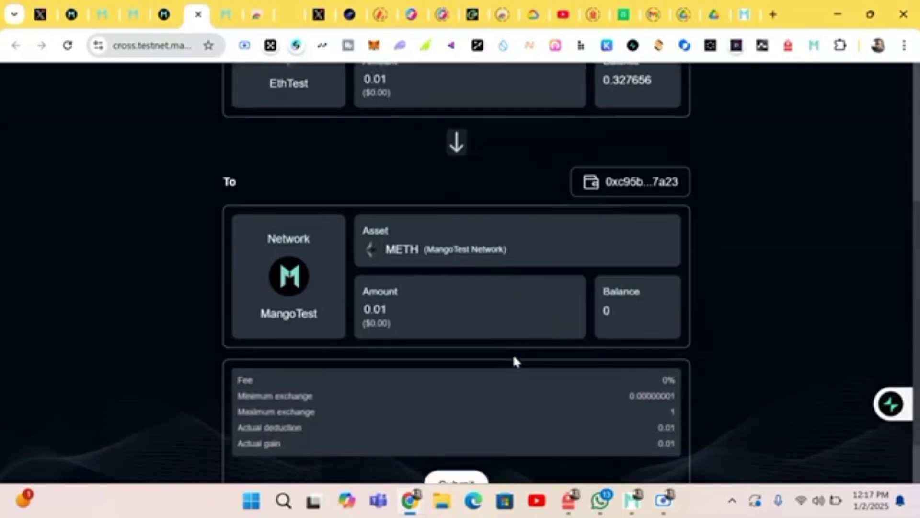
- Submit the 0.01 ETH transfer, grant MetaMask permissions, and confirm sending 0.01 SepoliaETH
click(458, 421)
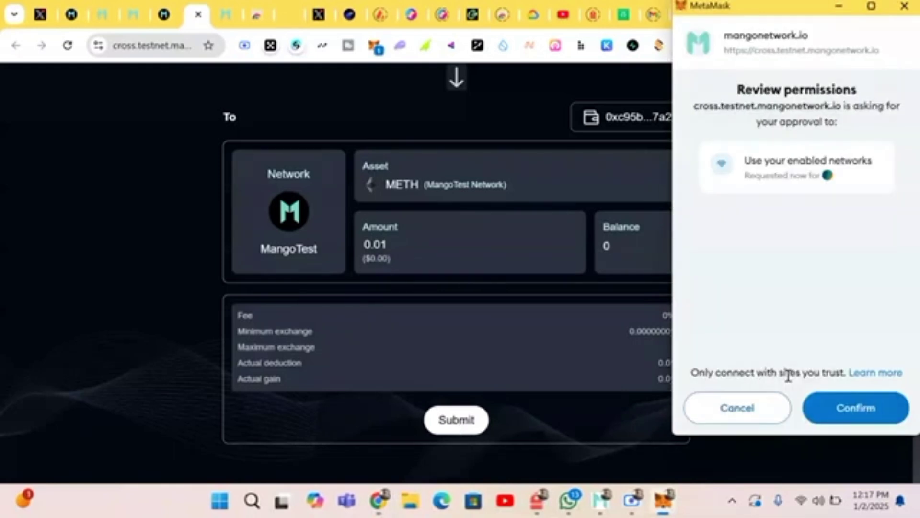
click(865, 408)
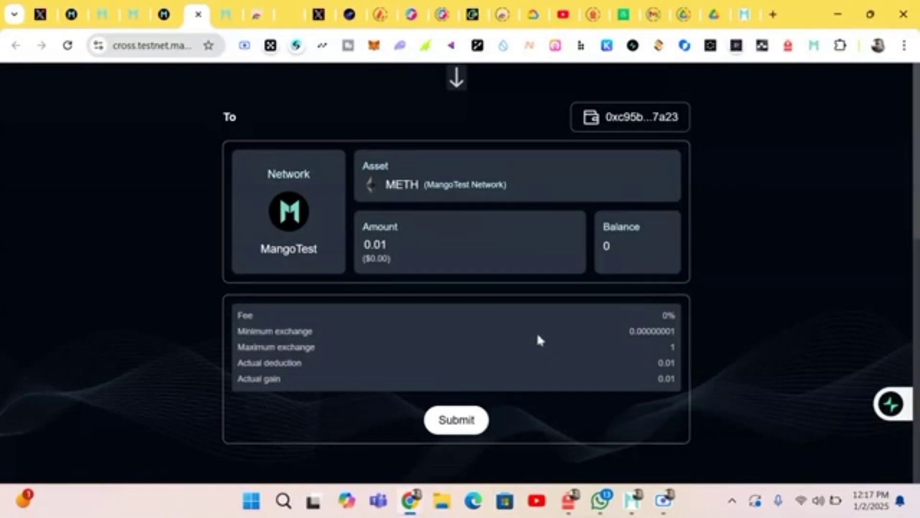
click(456, 422)
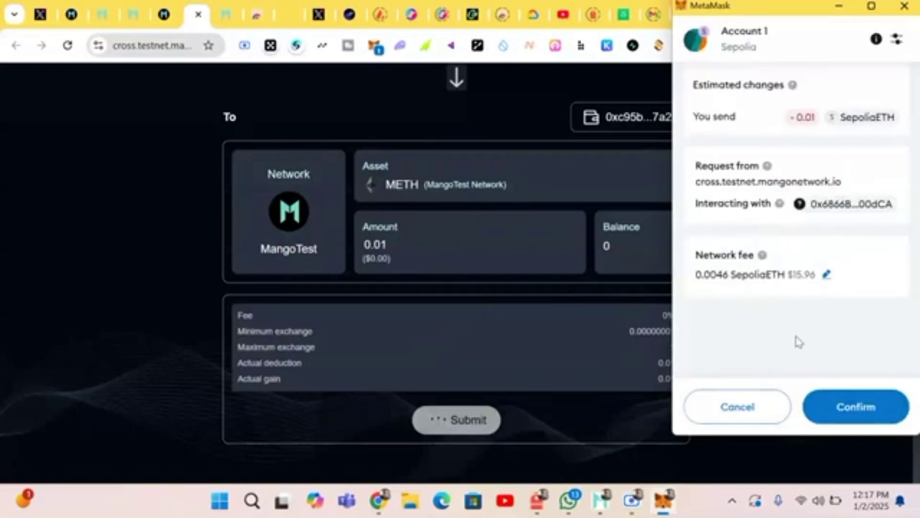
click(870, 407)
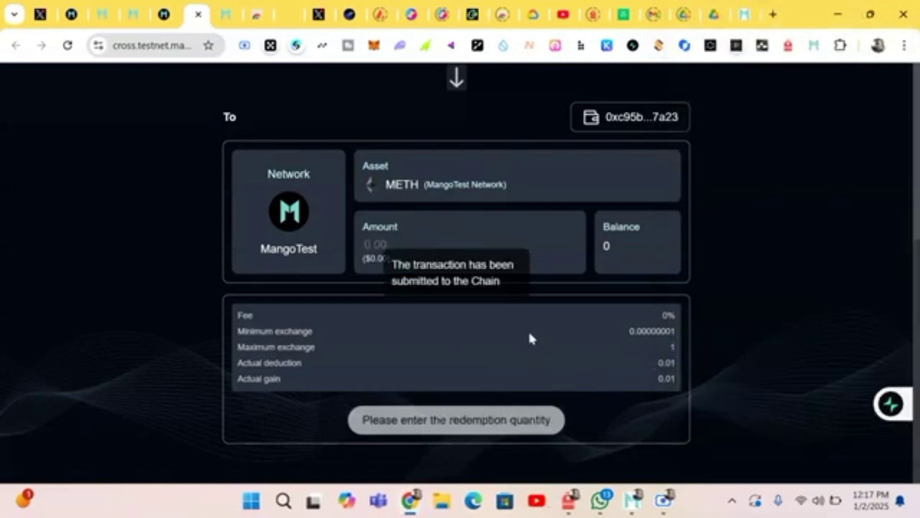
- Bring up the destination network choices on the bridge page
scroll(528, 335, up, 1)
scroll(530, 335, up, 5)
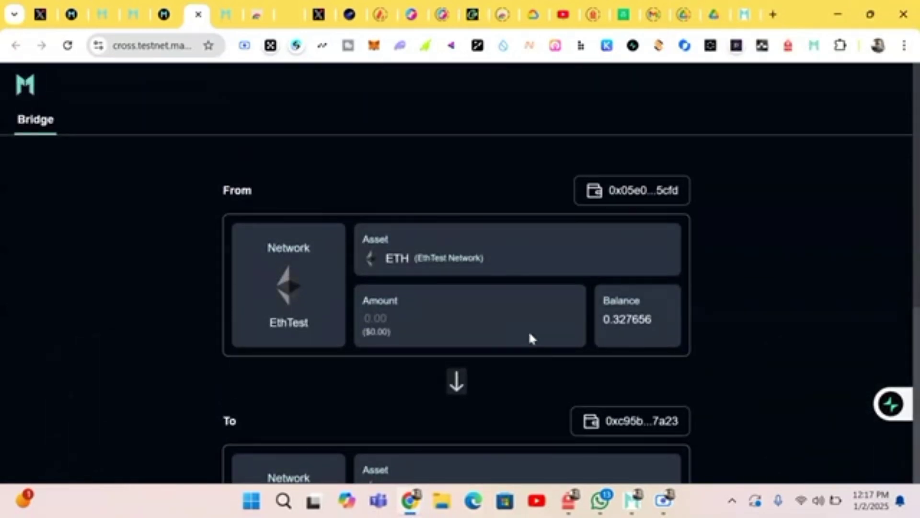
scroll(278, 453, down, 1)
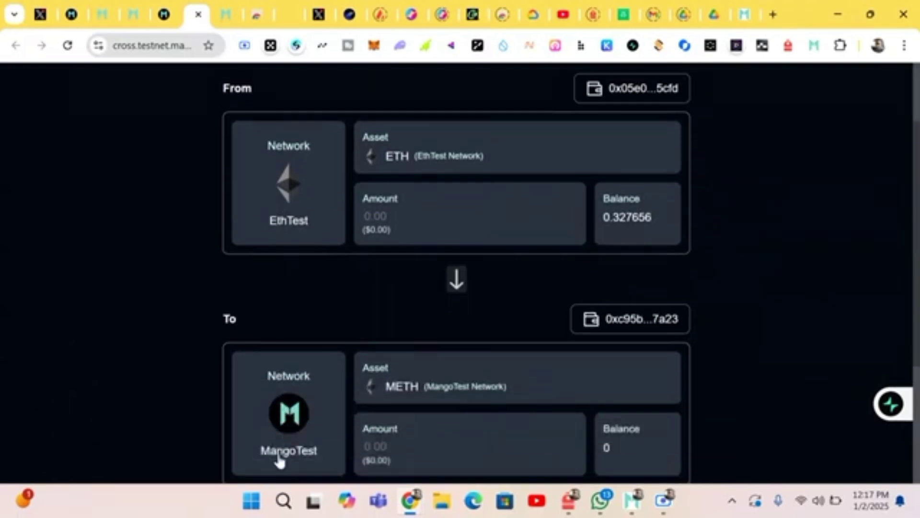
click(279, 459)
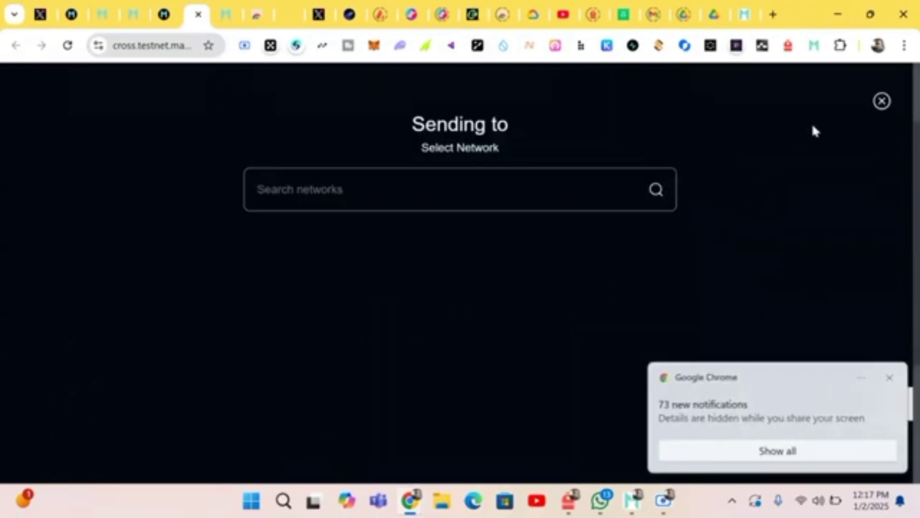
- Close the destination choices and set MangoTest as the sending network
click(881, 101)
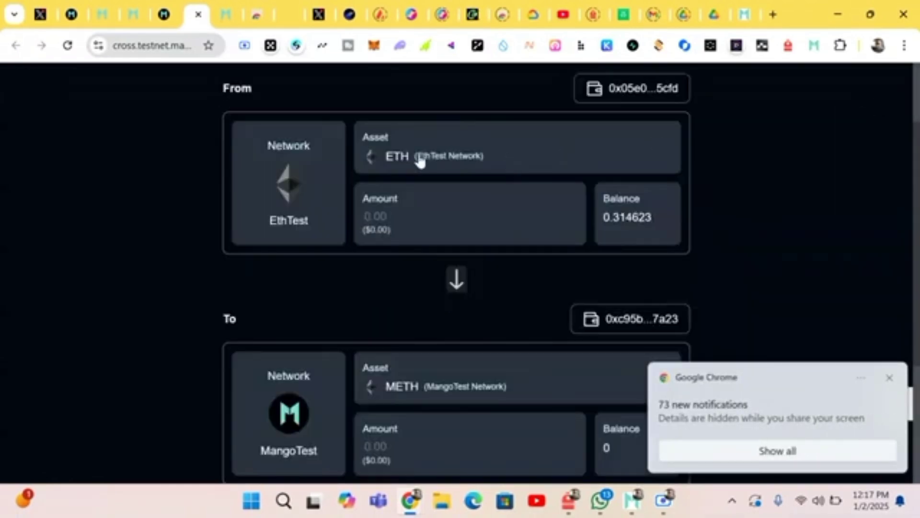
click(294, 186)
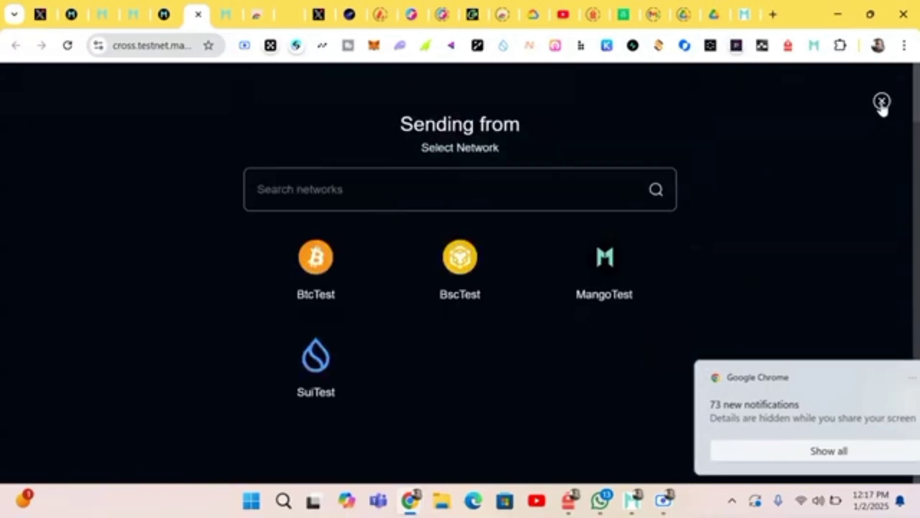
click(613, 267)
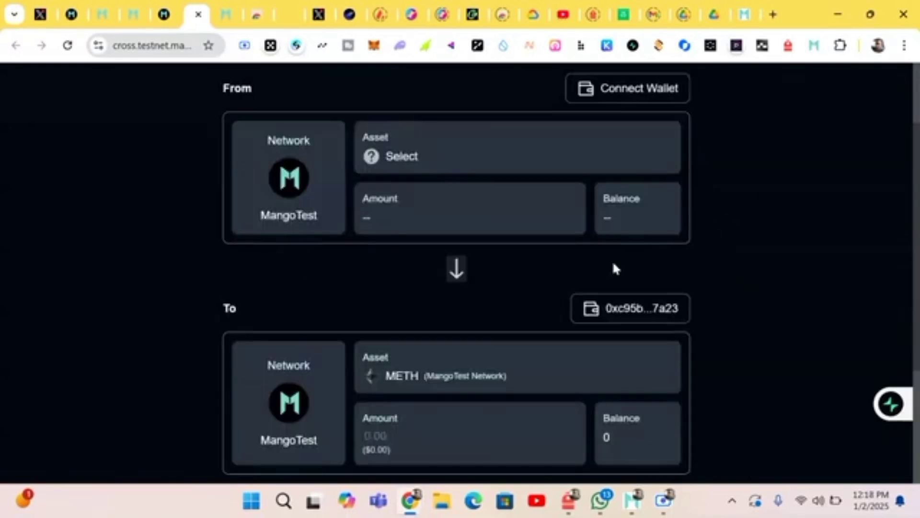
- Try the receiving network, then open and close the asset list without choosing
click(302, 442)
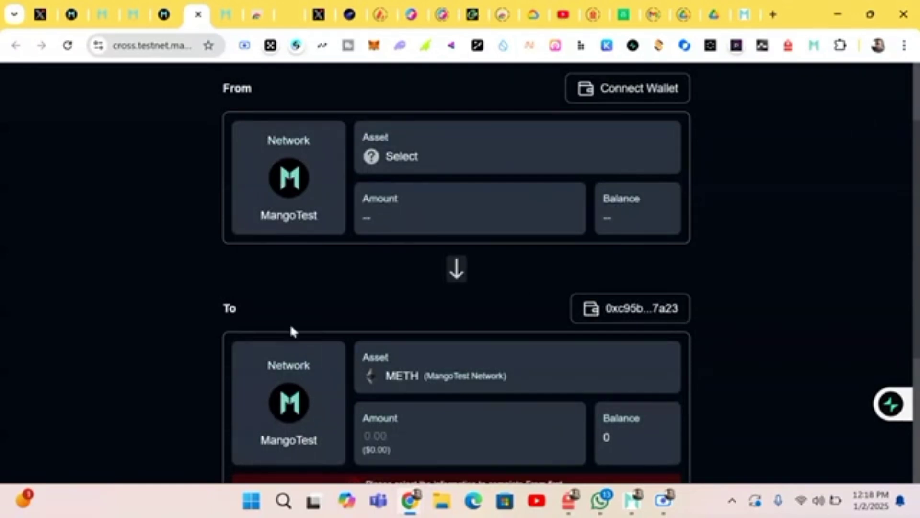
scroll(291, 329, down, 2)
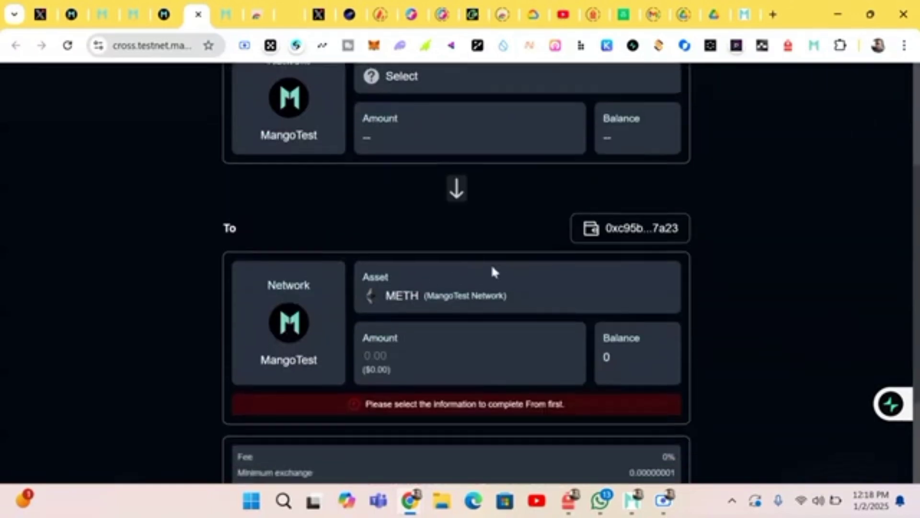
scroll(335, 173, up, 2)
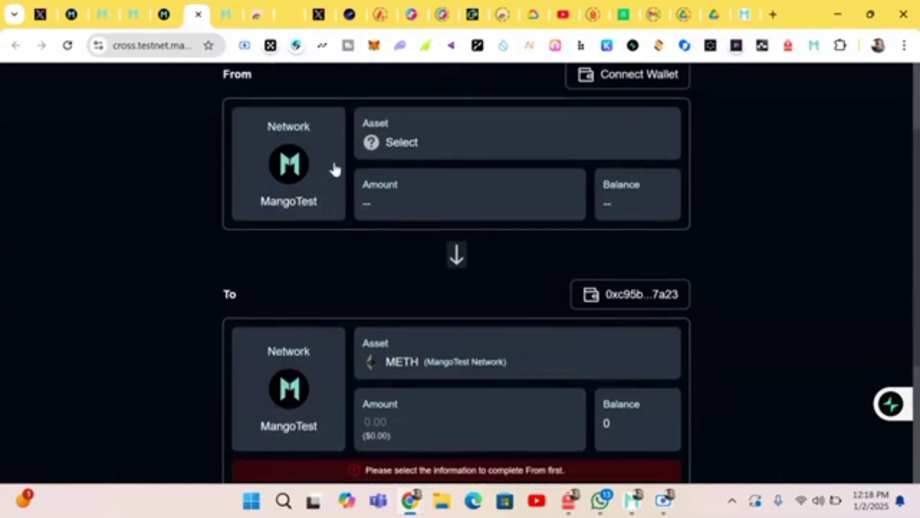
click(425, 142)
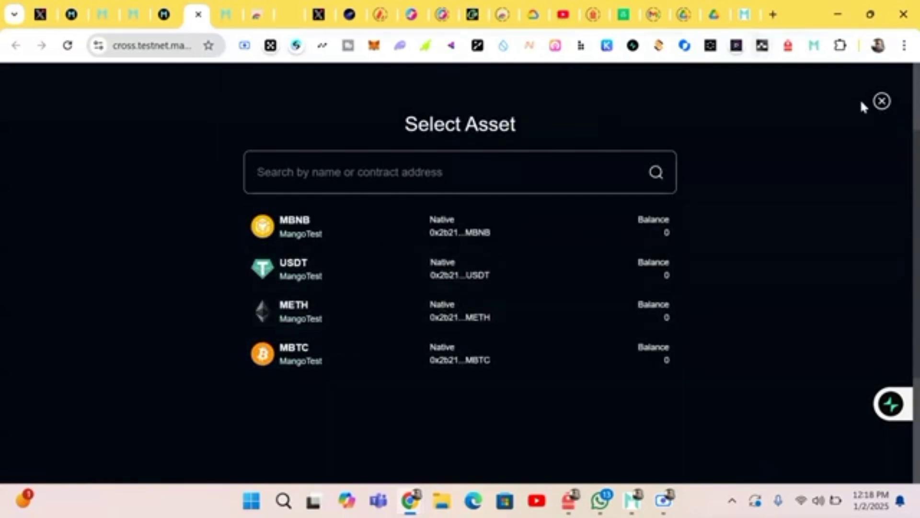
click(880, 101)
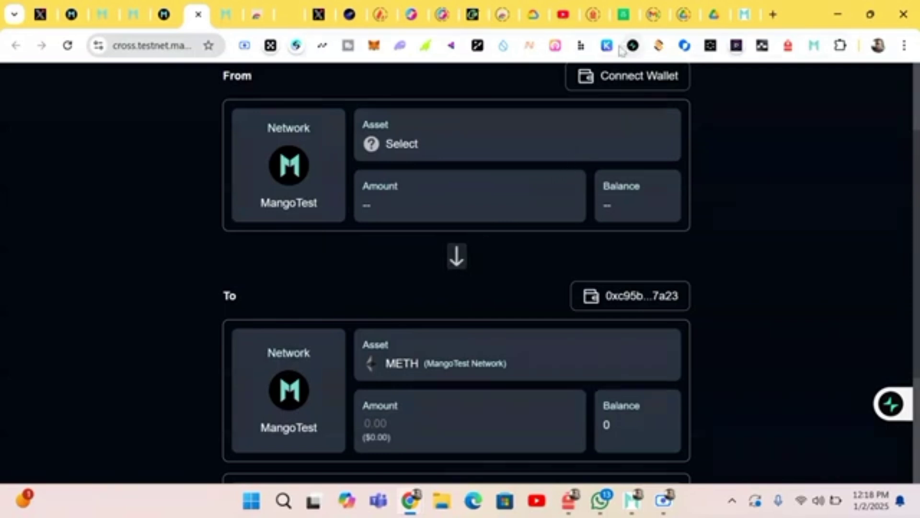
- Connect both wallets and submit the 0.001 USDT transfer from MangoTest to BscTest
click(612, 80)
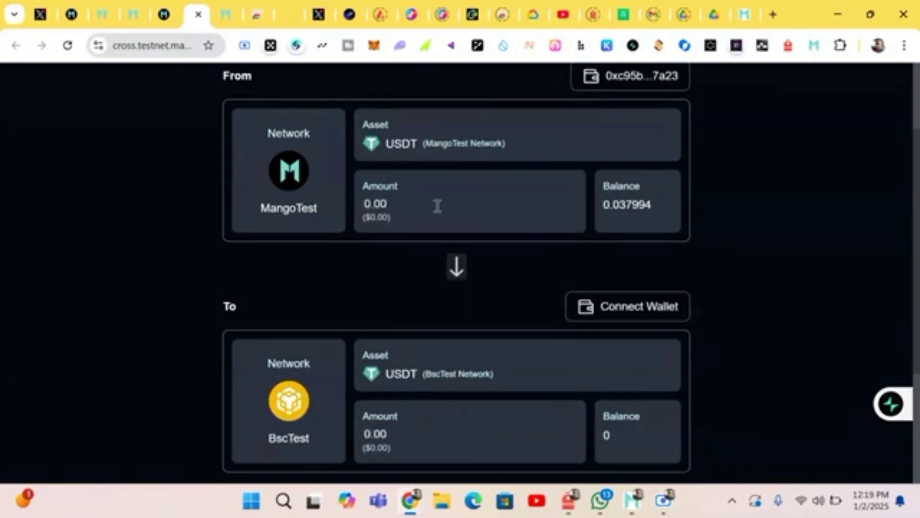
text(1)
scroll(546, 420, down, 4)
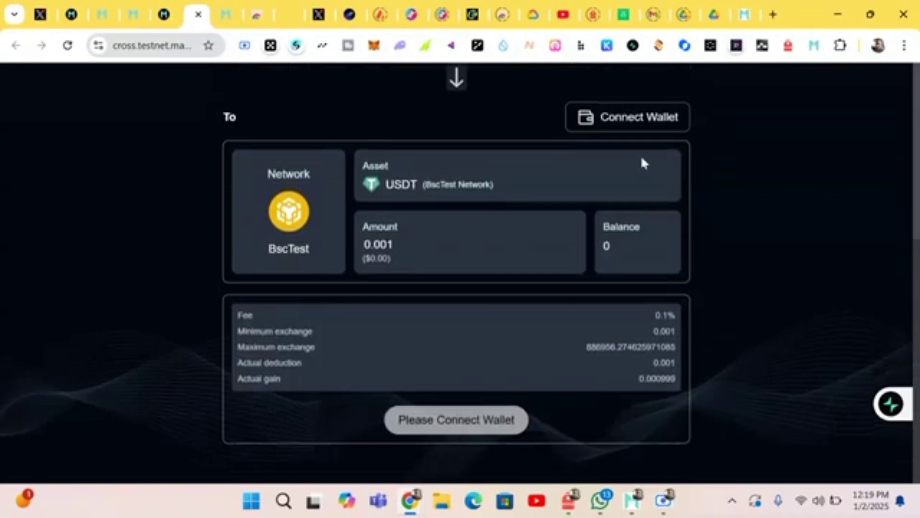
click(640, 119)
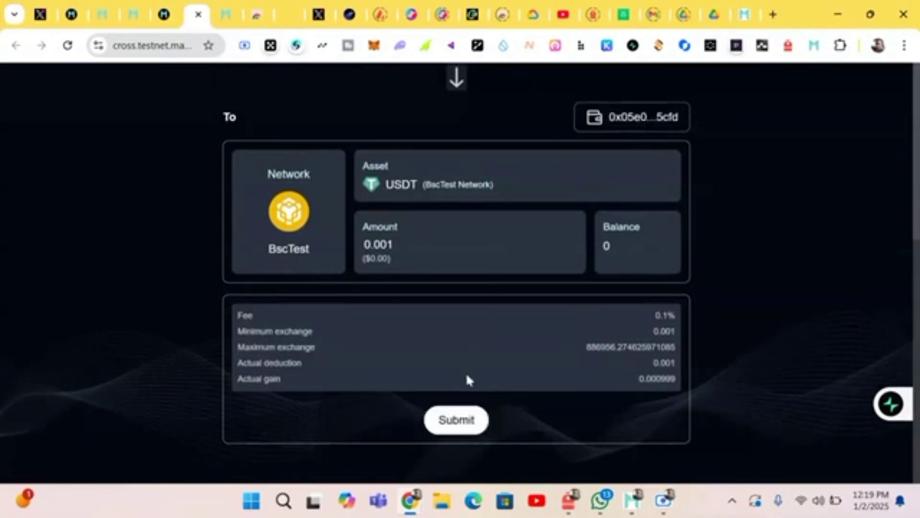
click(453, 428)
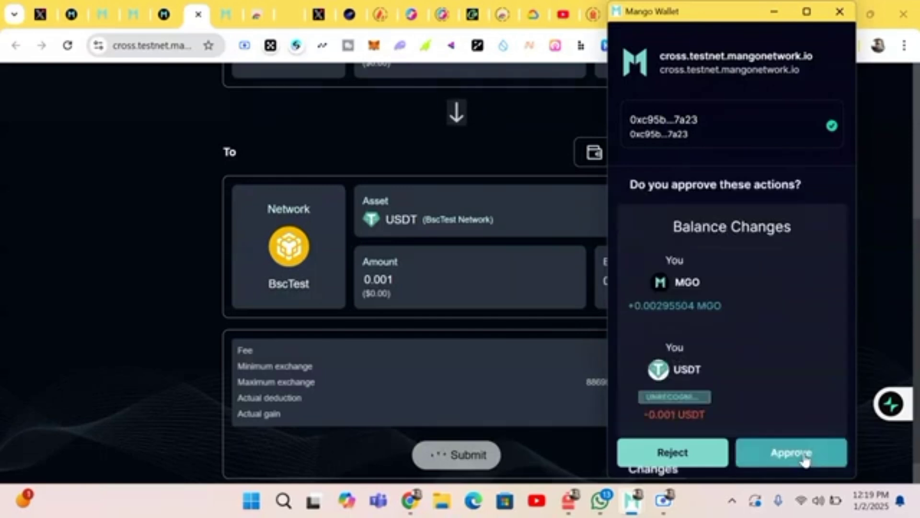
- Approve the USDT transfer in Mango Wallet and check the 0.036994 MangoTest USDT balance
click(805, 459)
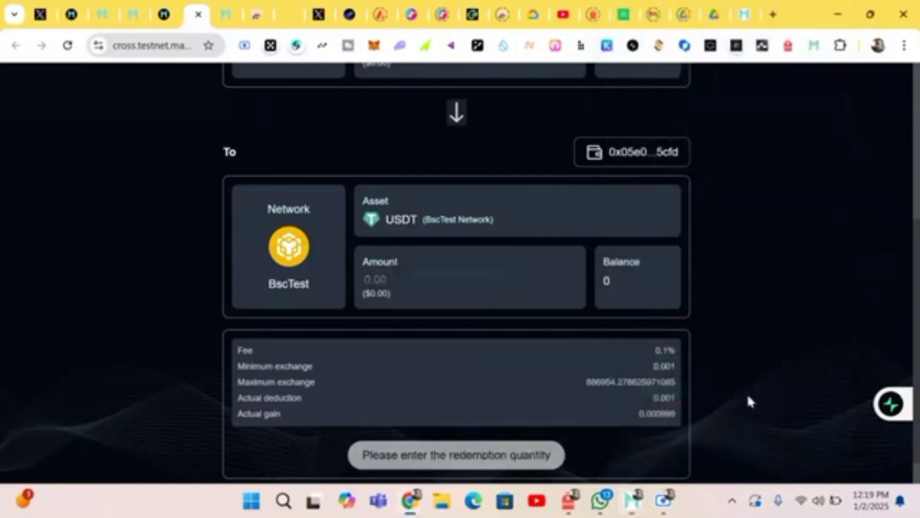
scroll(472, 318, up, 6)
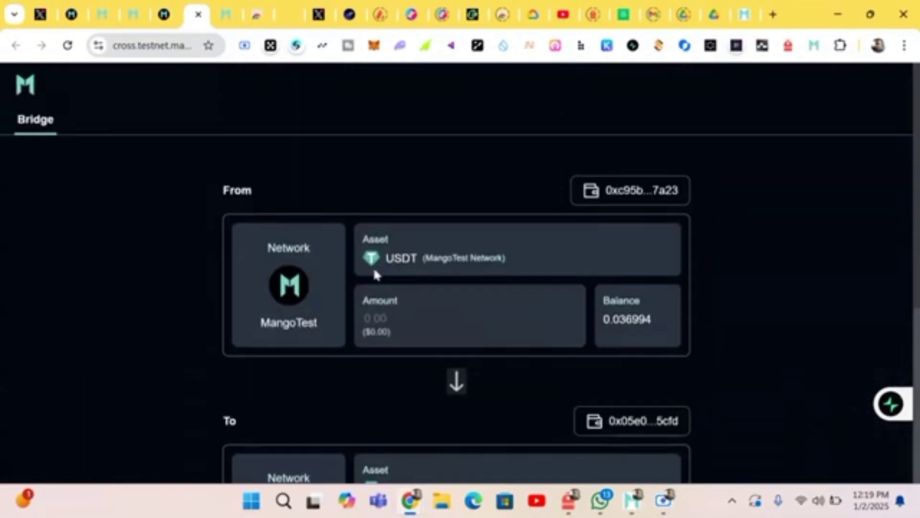
scroll(374, 270, down, 1)
scroll(379, 331, down, 2)
scroll(380, 331, down, 1)
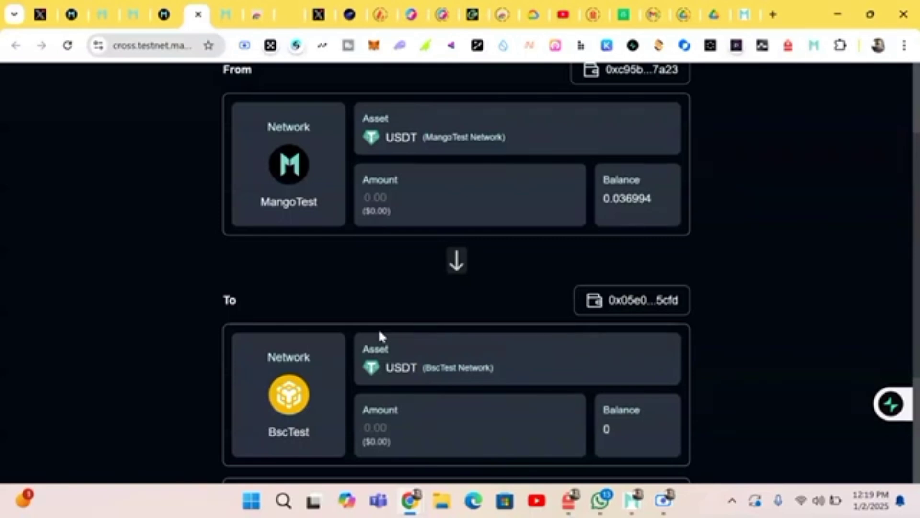
scroll(379, 335, down, 1)
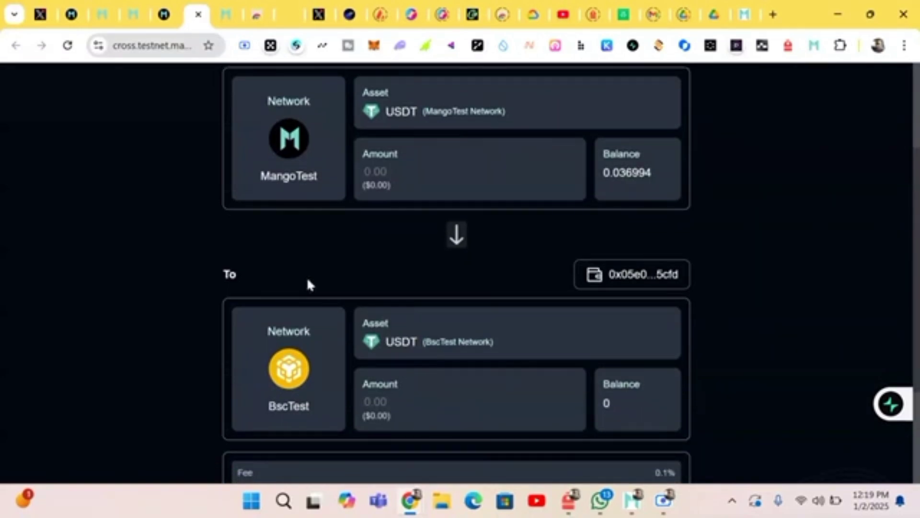
scroll(307, 288, down, 3)
scroll(304, 298, down, 3)
scroll(304, 298, up, 5)
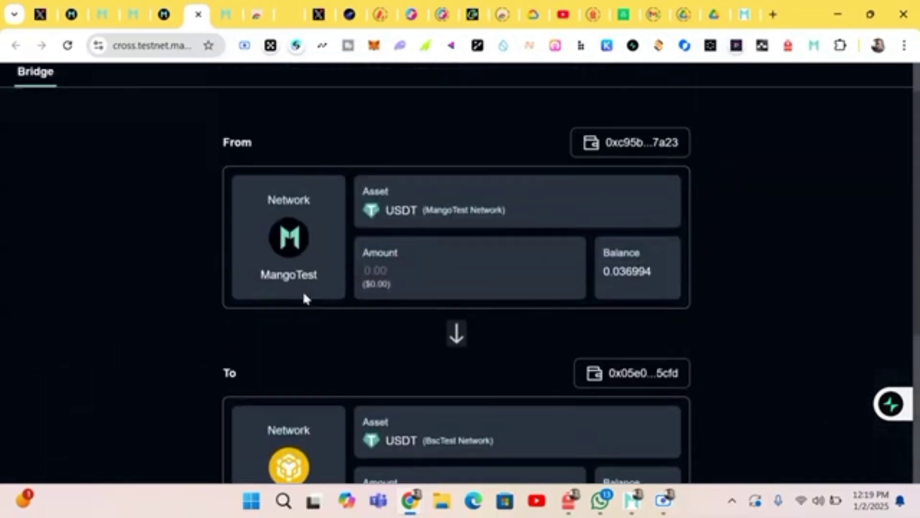
- Submit proofs for the Mango → BSC, Mango → ETH and BSC → Mango tasks
click(165, 14)
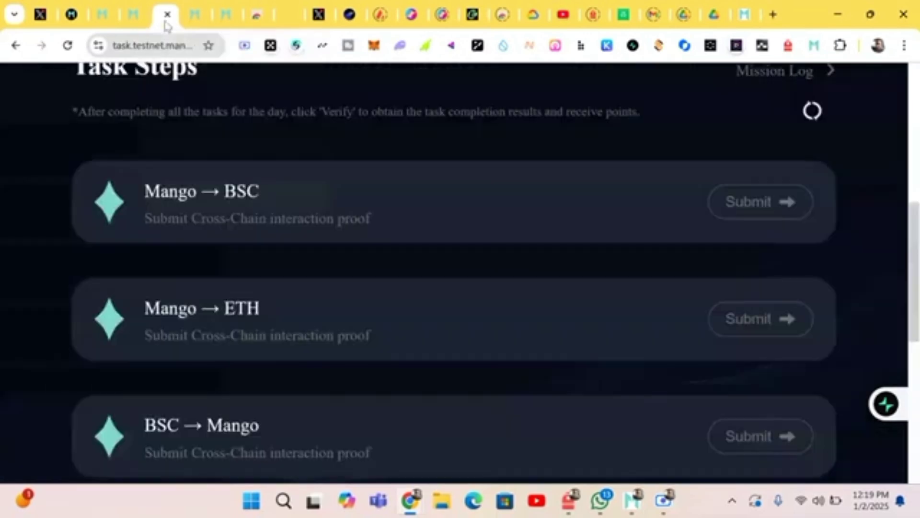
click(773, 210)
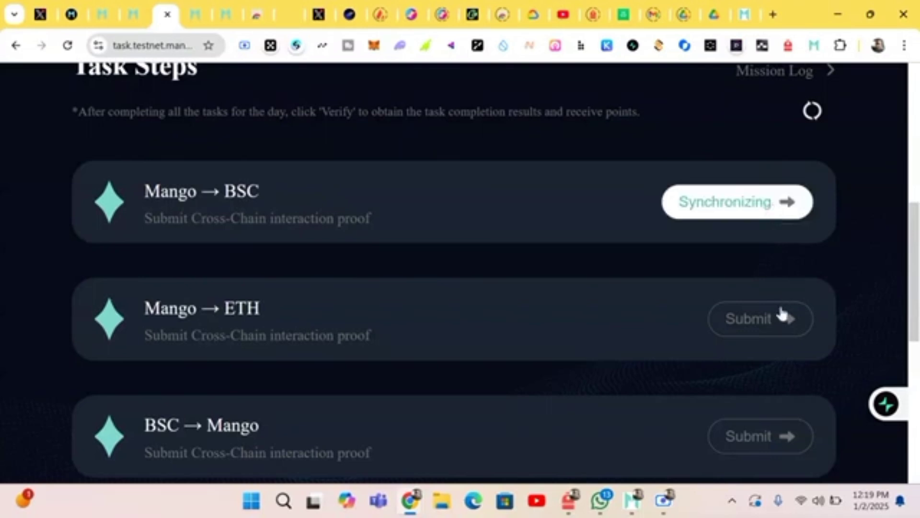
click(781, 328)
scroll(628, 312, down, 3)
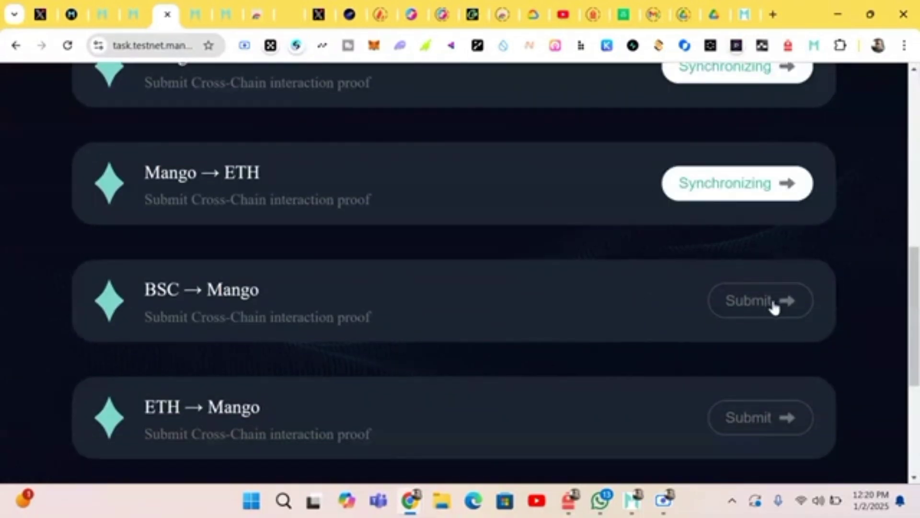
click(786, 433)
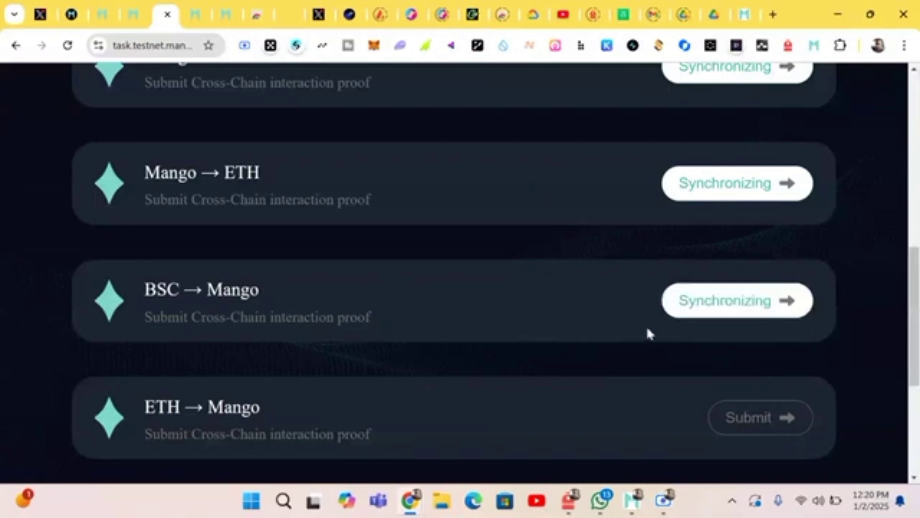
scroll(646, 326, down, 5)
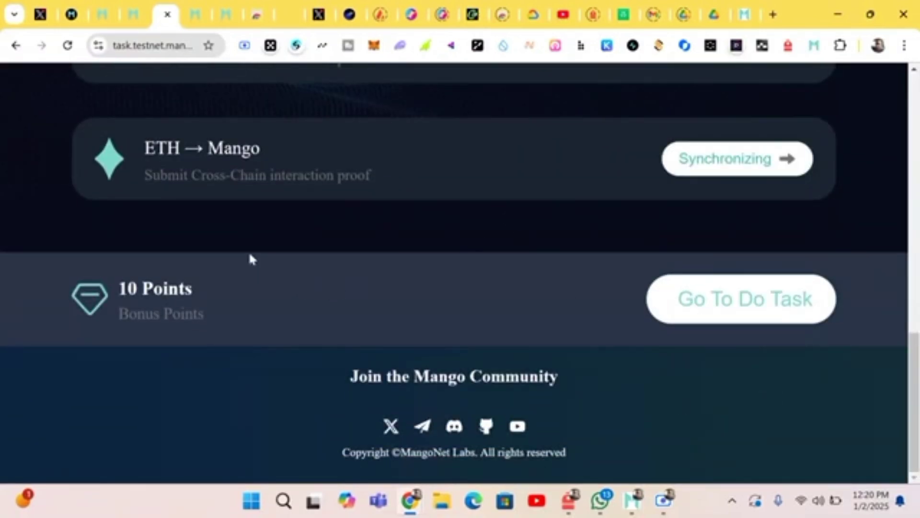
scroll(250, 259, up, 15)
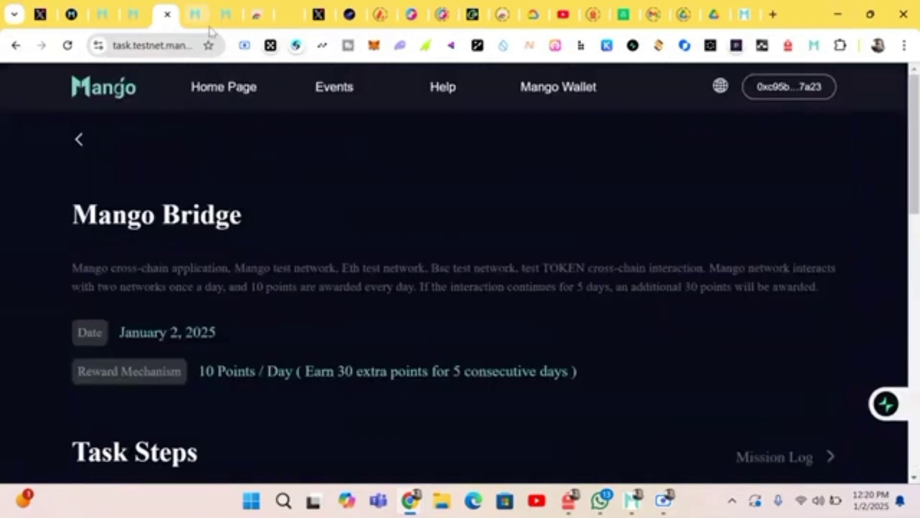
- Pick MBNB as the MangoTest asset on the bridge, then go back to the task page
click(196, 14)
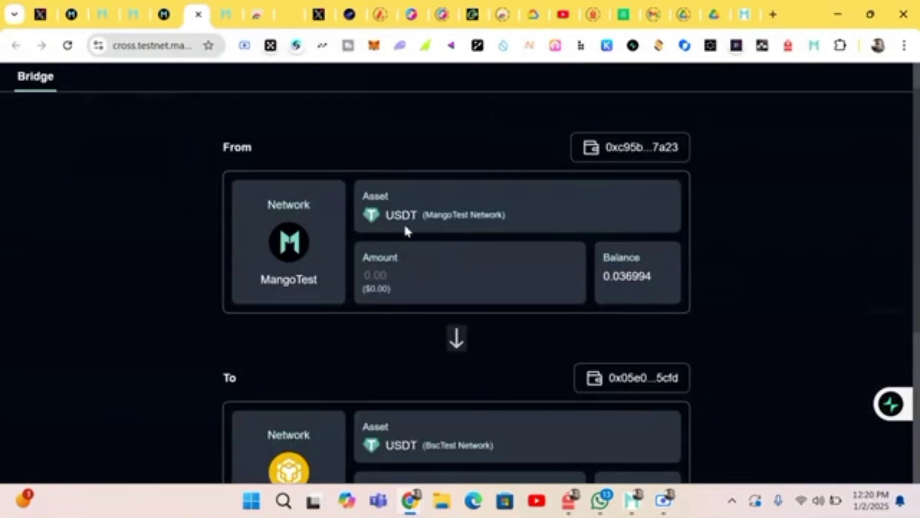
click(429, 214)
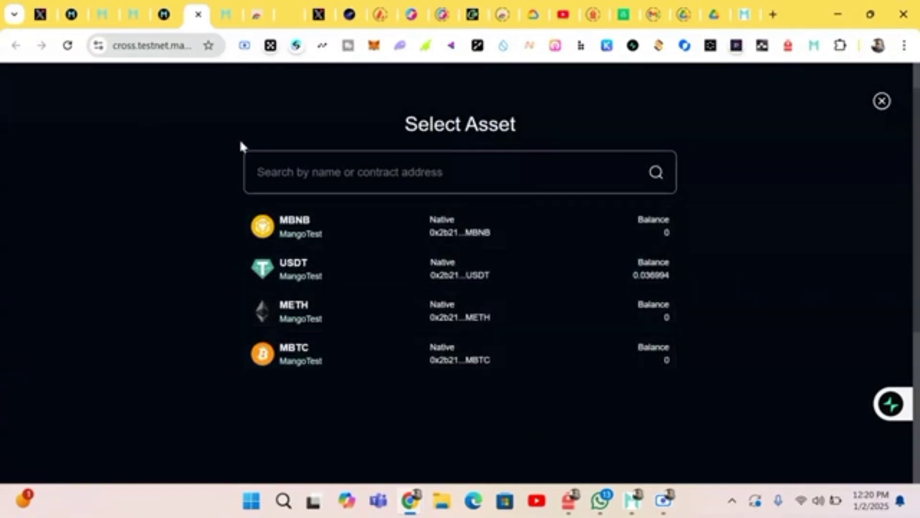
click(467, 226)
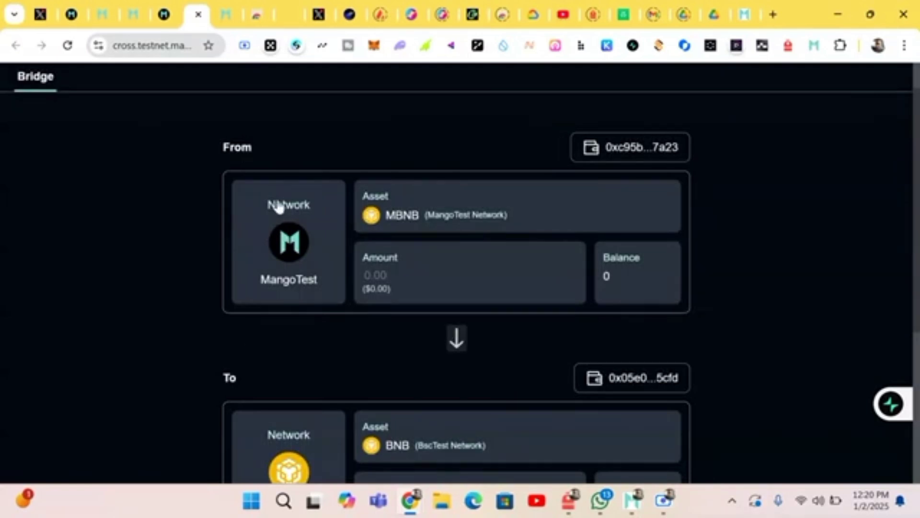
click(164, 14)
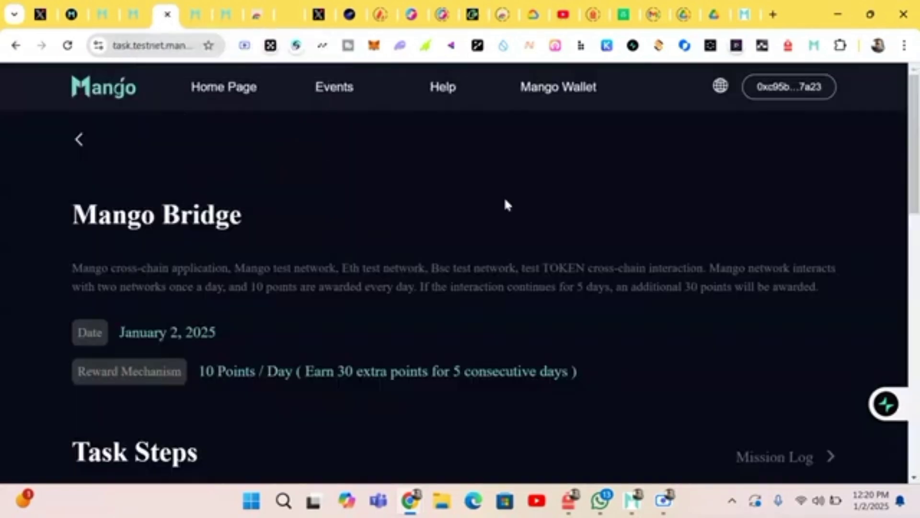
- From the task list, open the BeingDex Beta DAPP task and launch its BeingDex trading site
scroll(504, 198, down, 6)
scroll(506, 201, up, 3)
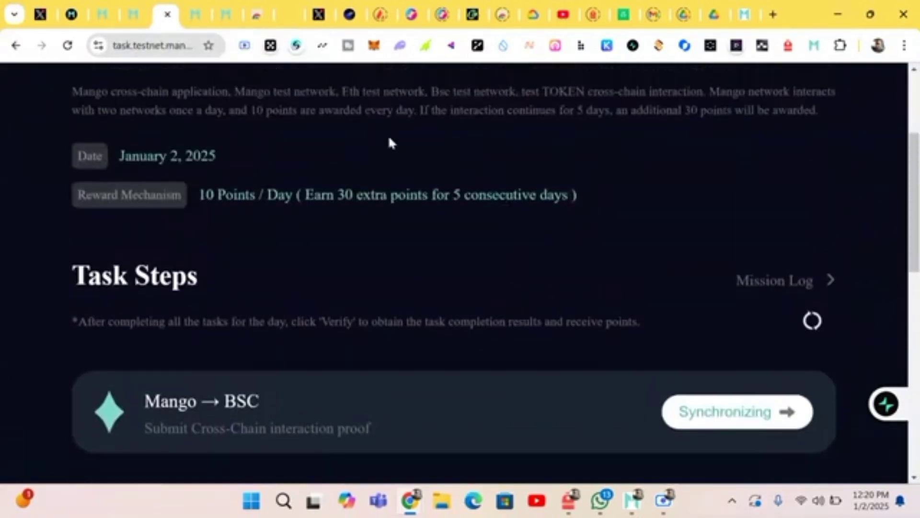
click(16, 46)
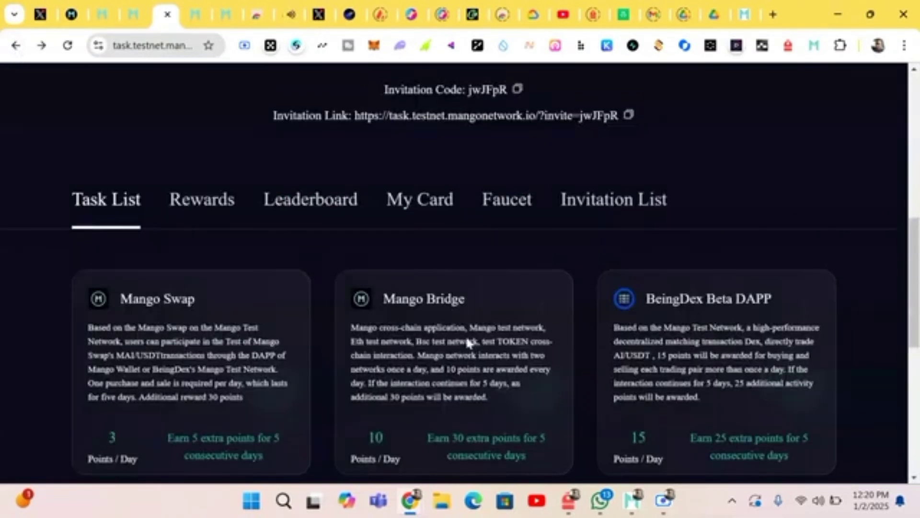
scroll(464, 335, down, 1)
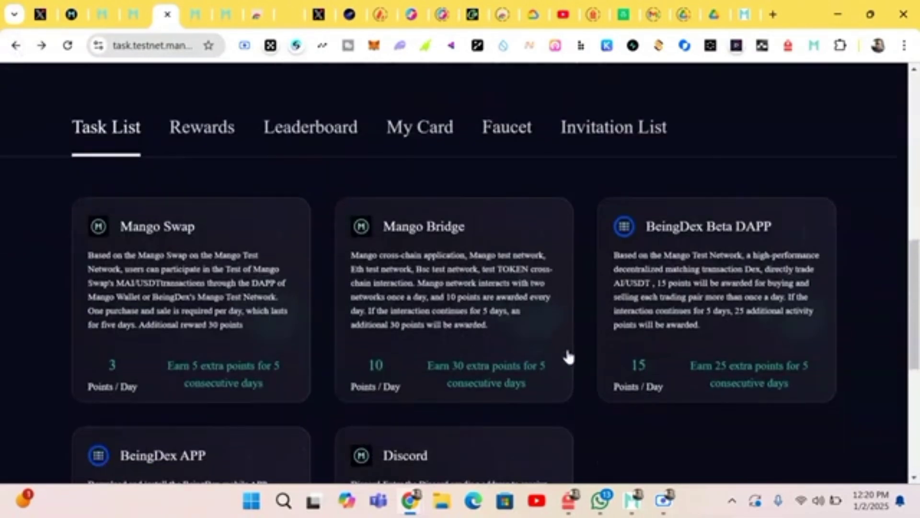
click(706, 304)
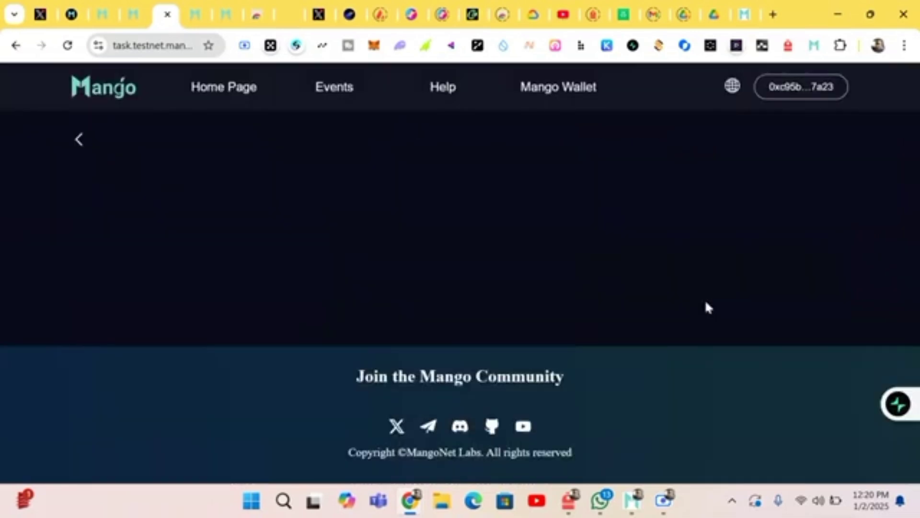
scroll(528, 269, down, 7)
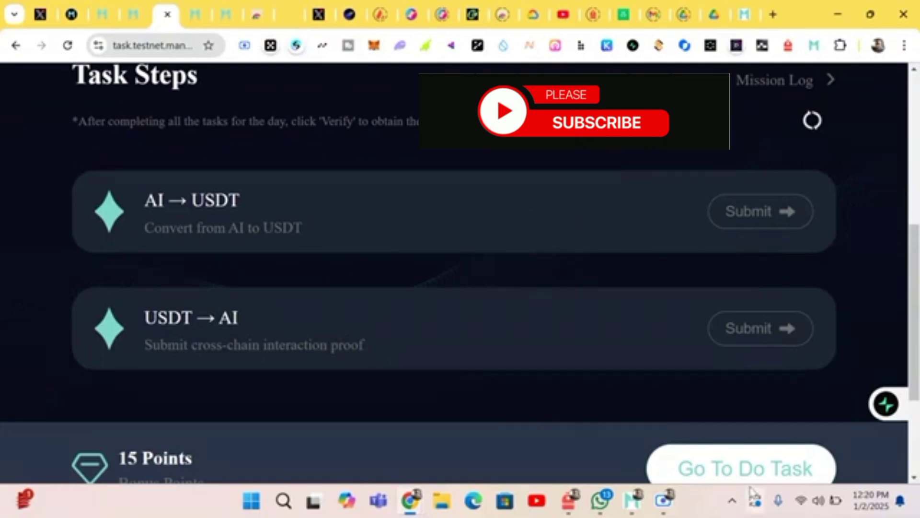
click(744, 468)
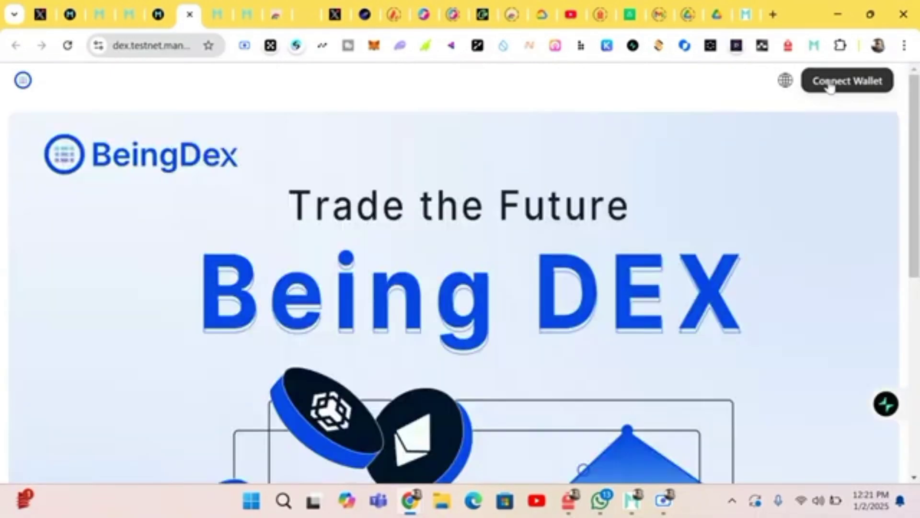
- Connect Mango Wallet to BeingDex and approve the connection request
click(830, 85)
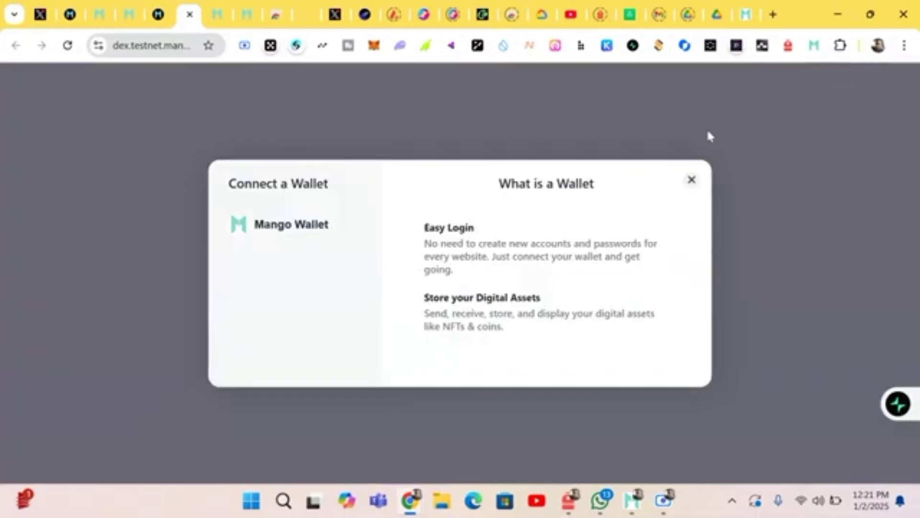
click(295, 234)
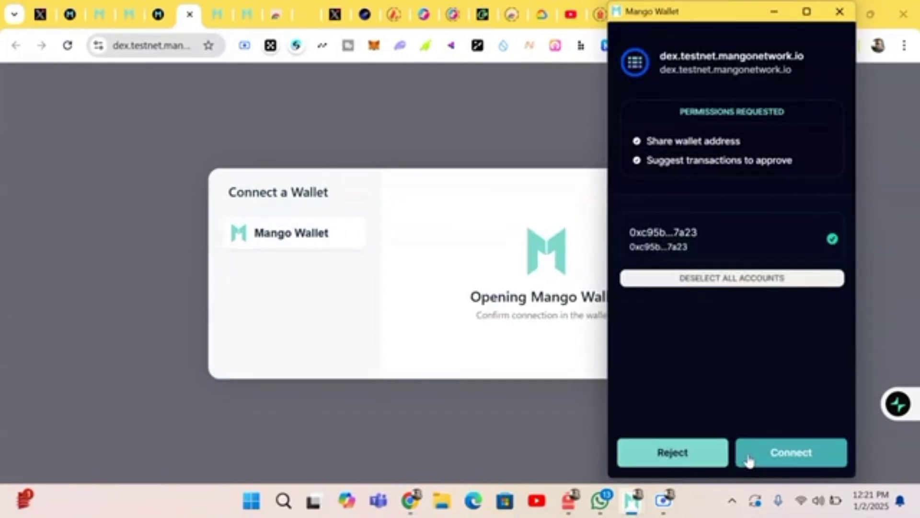
click(749, 458)
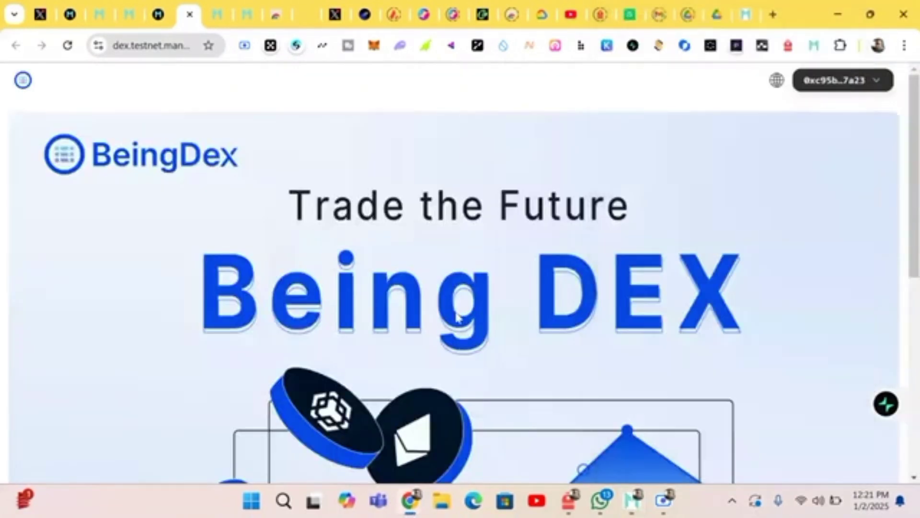
- Scroll down to the Trading Pair list and open the AI/USDT pair
scroll(457, 317, down, 3)
scroll(457, 317, down, 5)
scroll(459, 317, up, 3)
scroll(459, 317, down, 3)
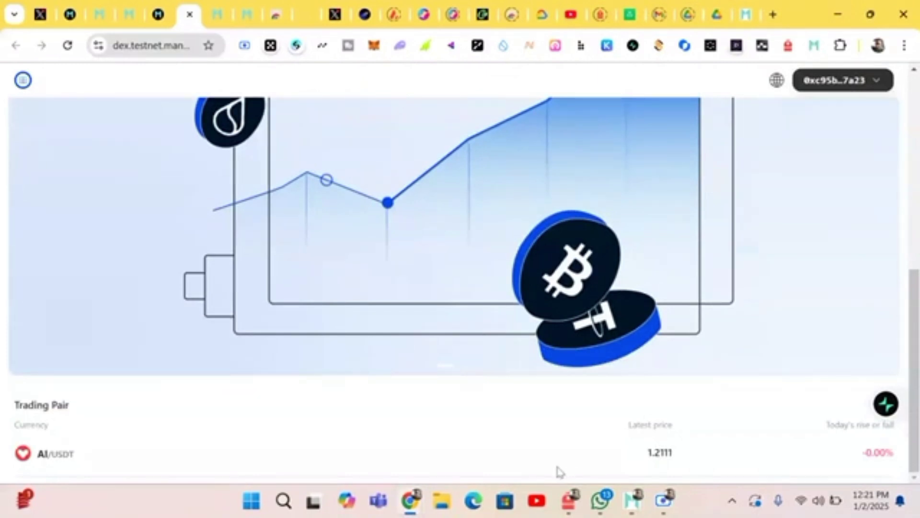
scroll(406, 436, up, 8)
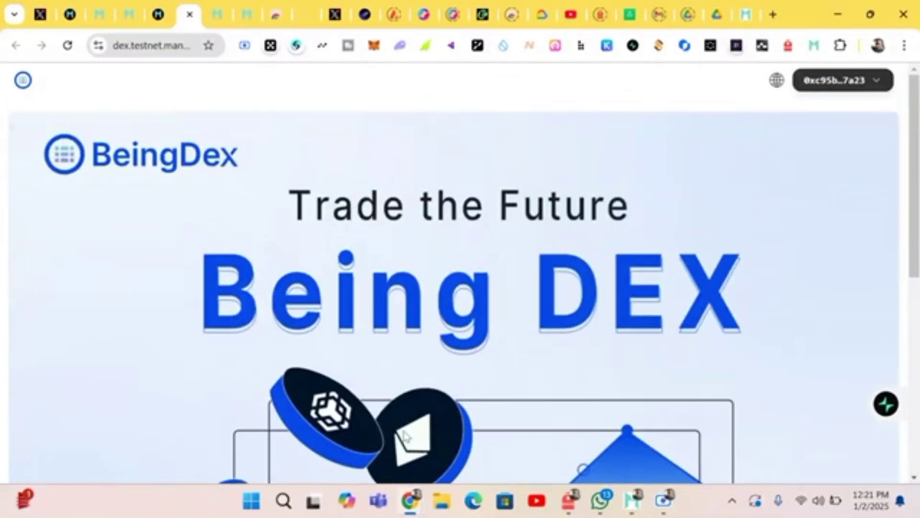
scroll(405, 437, down, 8)
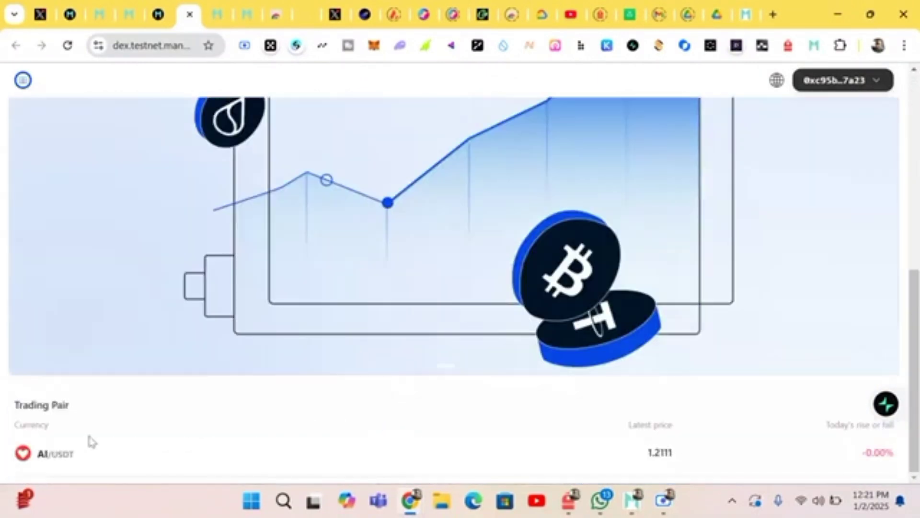
click(93, 459)
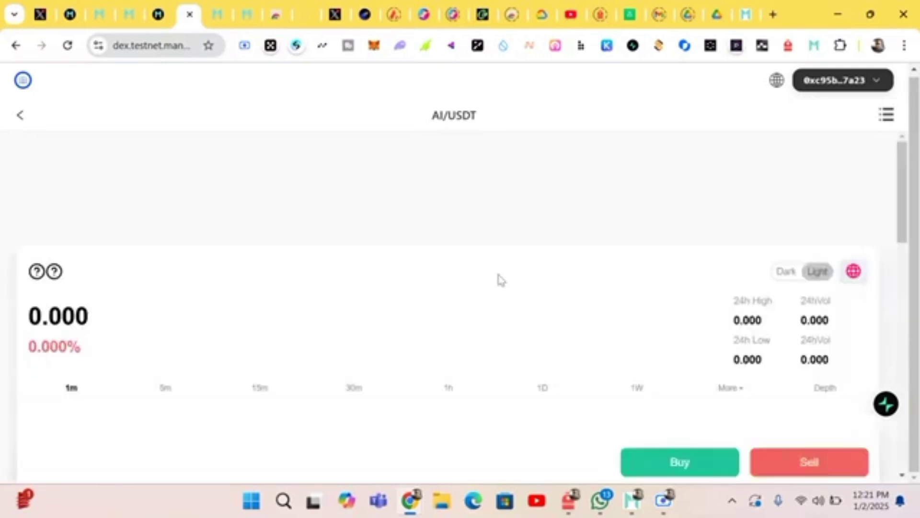
- Bring up the Buy order form for AI/USDT below the chart
scroll(407, 296, down, 3)
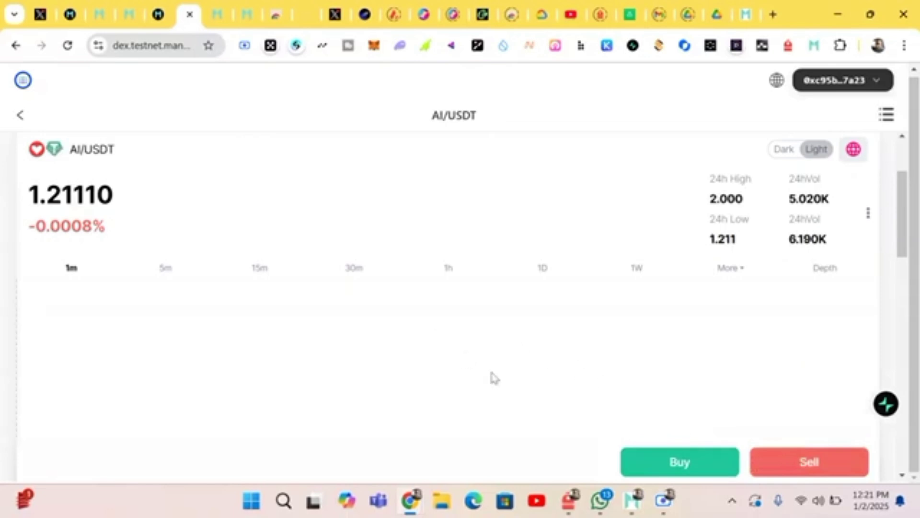
click(700, 474)
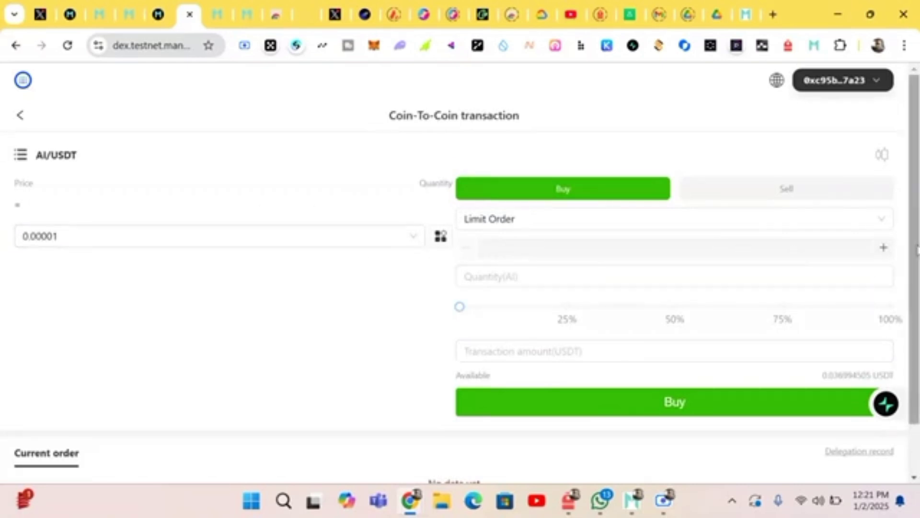
- Place a limit buy at 1.21113 with 25% of USDT, approved in Mango Wallet
click(879, 248)
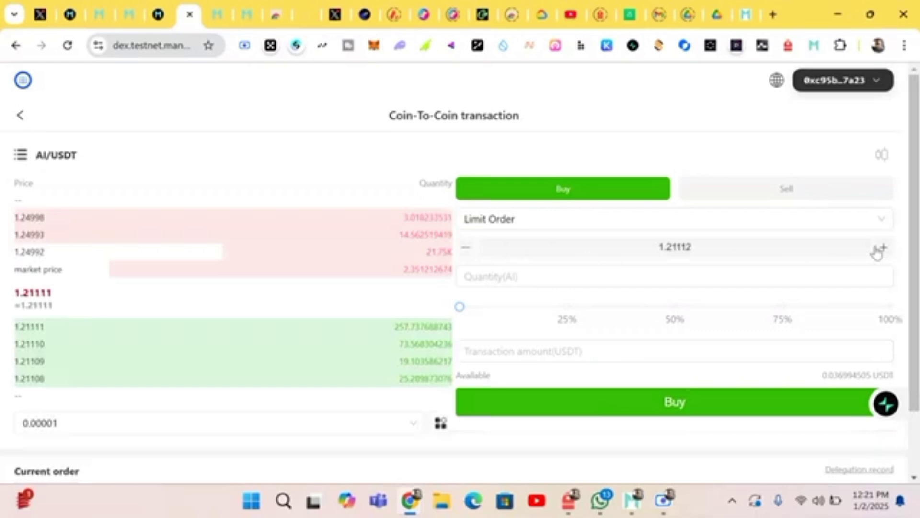
click(702, 404)
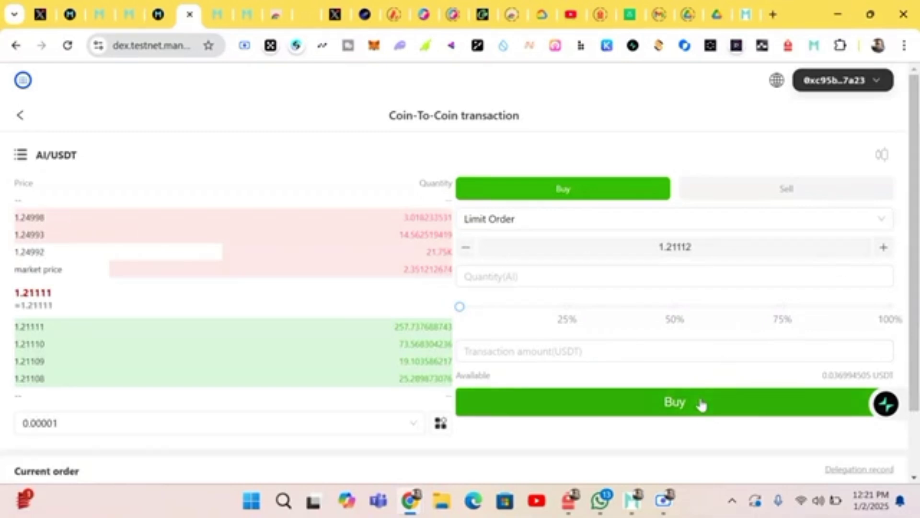
click(701, 404)
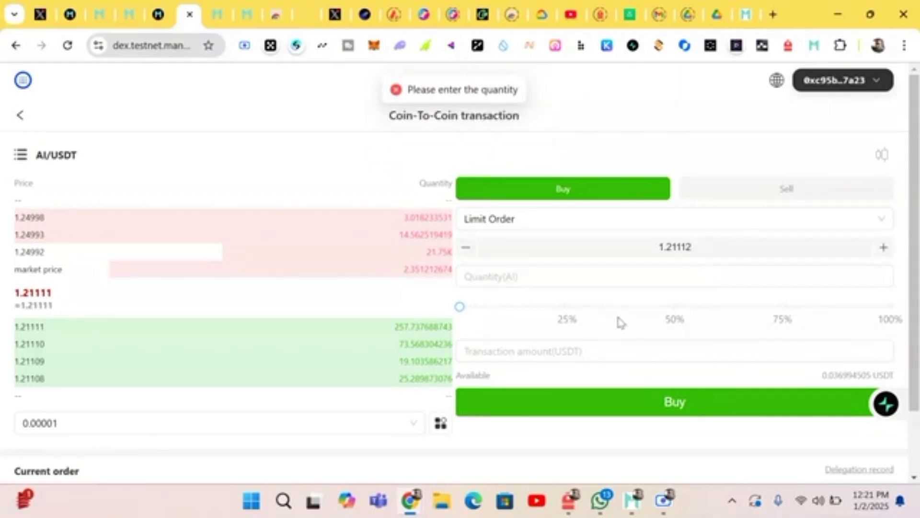
click(567, 307)
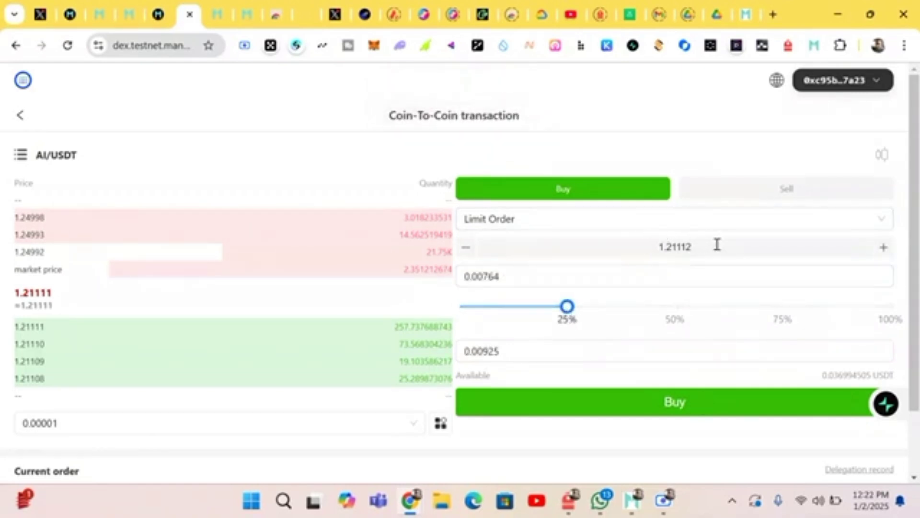
click(885, 248)
click(590, 408)
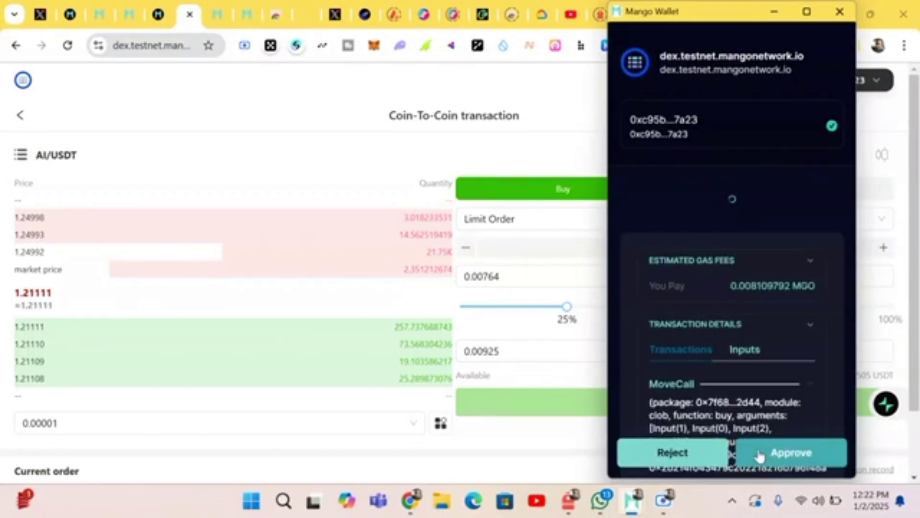
click(758, 455)
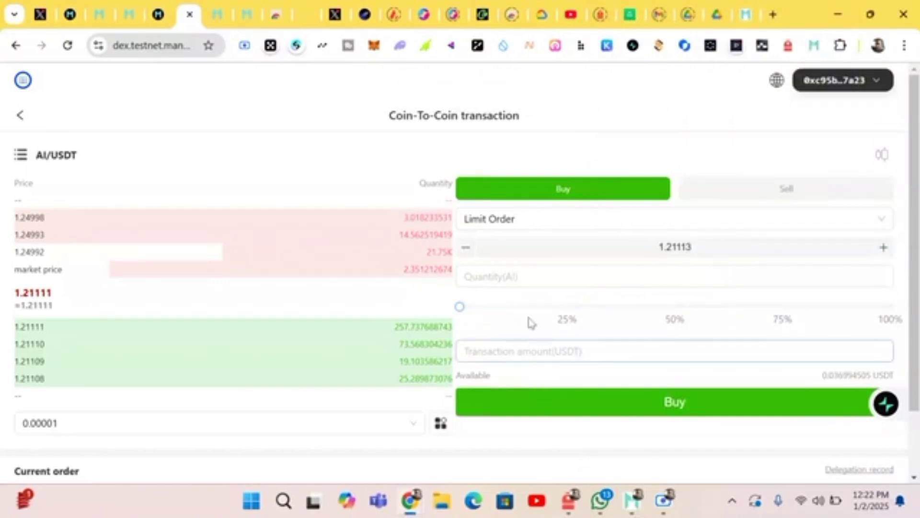
- Buy AI at 1.21113 with 50% of USDT, approve it, then switch to the Sell form
click(567, 310)
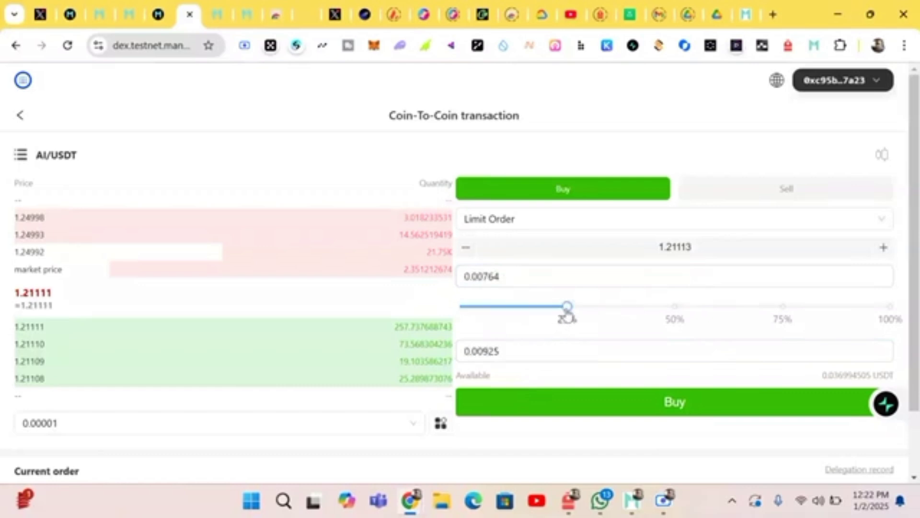
click(677, 317)
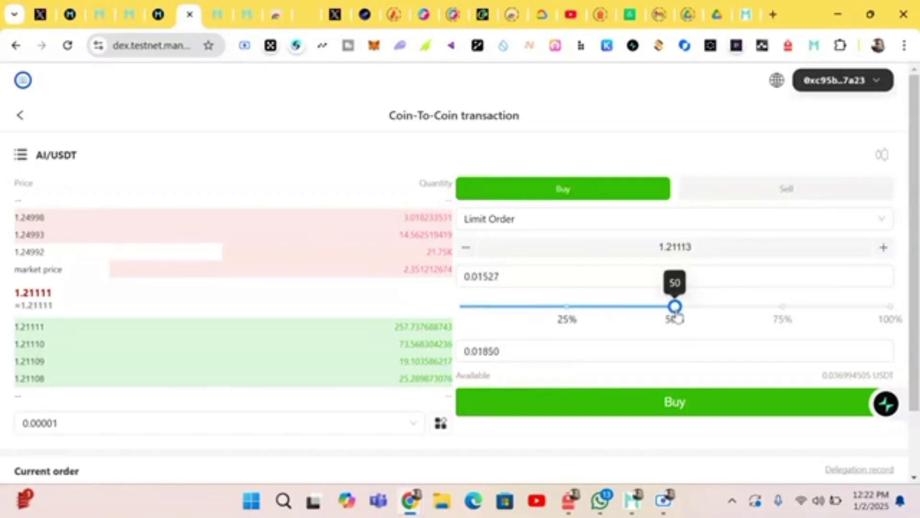
click(600, 407)
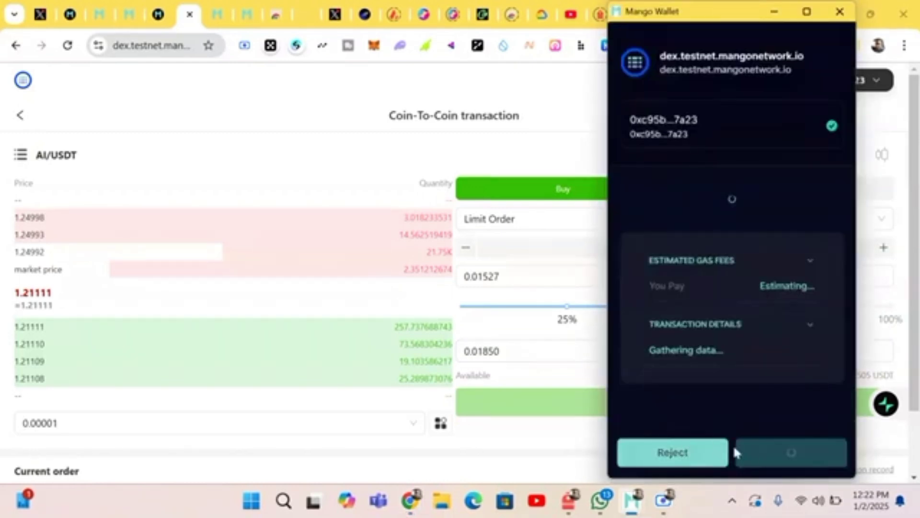
click(763, 456)
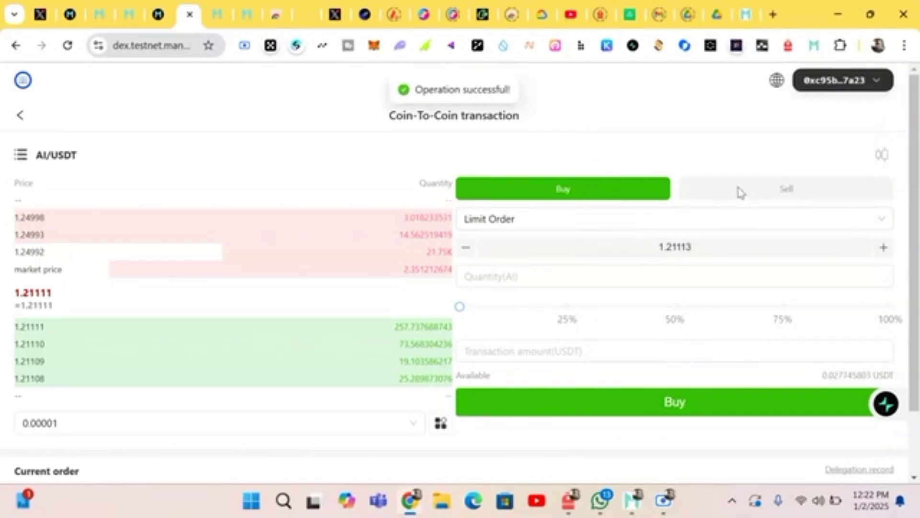
click(738, 191)
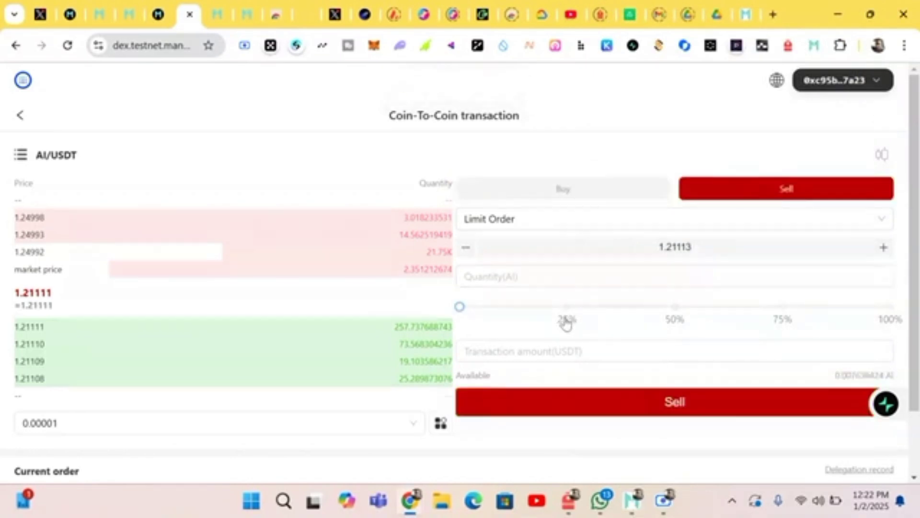
- Sell 0.00374 AI using about 49% of the balance, approving it in the wallet
click(672, 308)
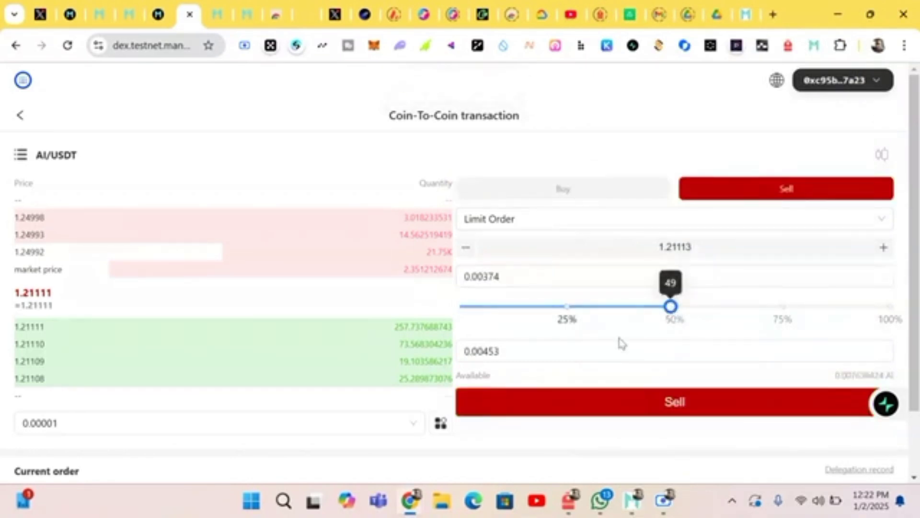
click(597, 403)
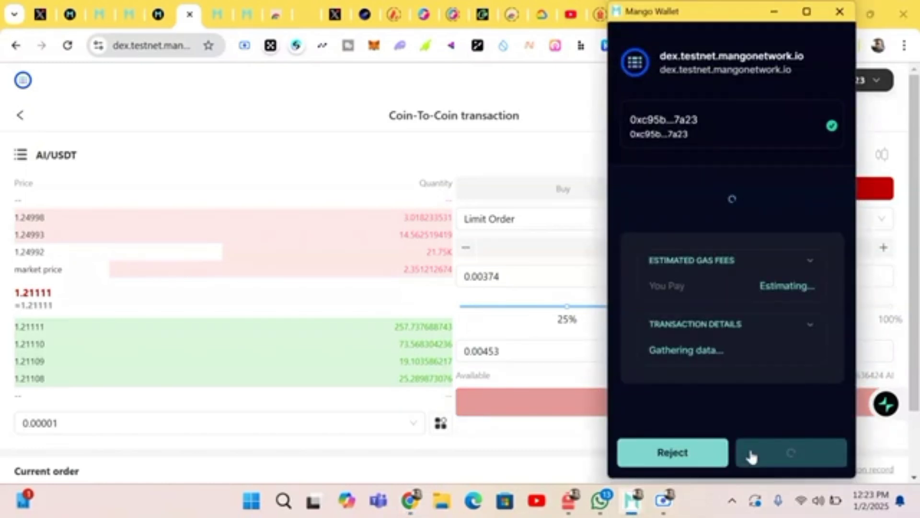
click(759, 455)
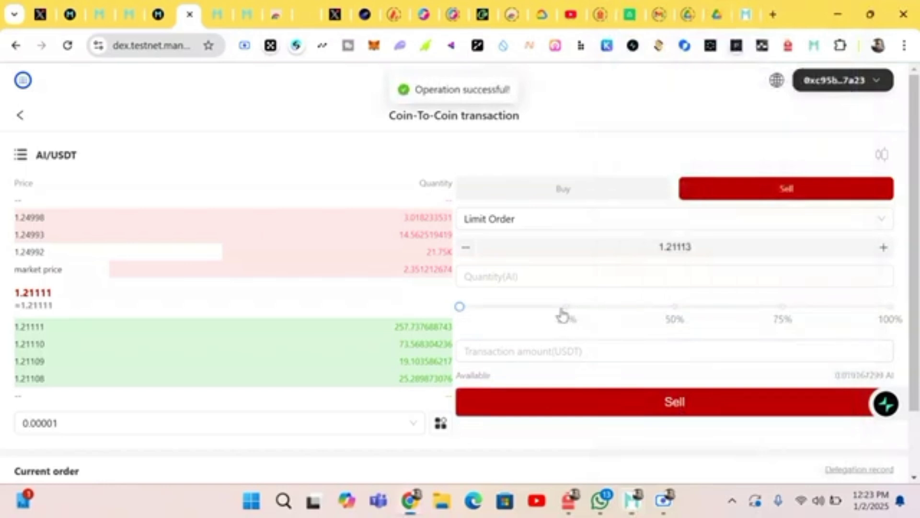
- Sell 0.00479 AI at 25% with the price raised to 1.21115, approving it
click(569, 313)
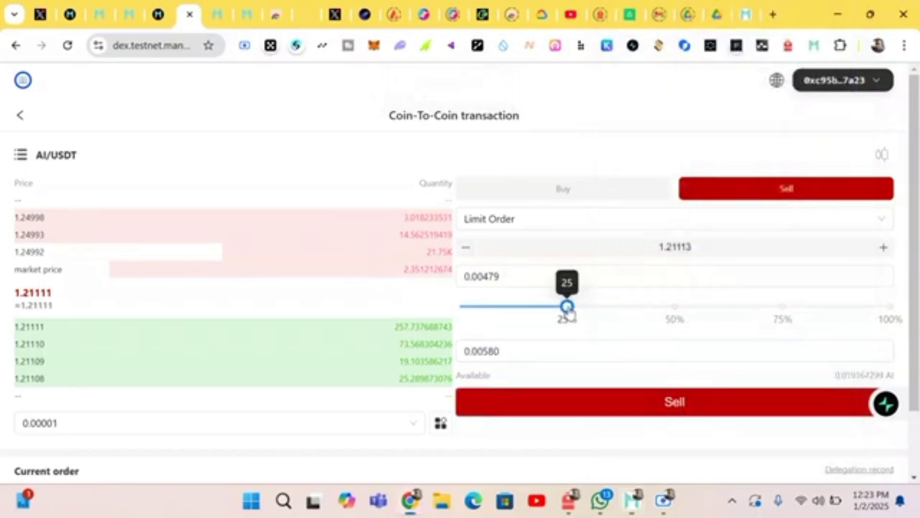
click(883, 247)
click(884, 248)
click(607, 399)
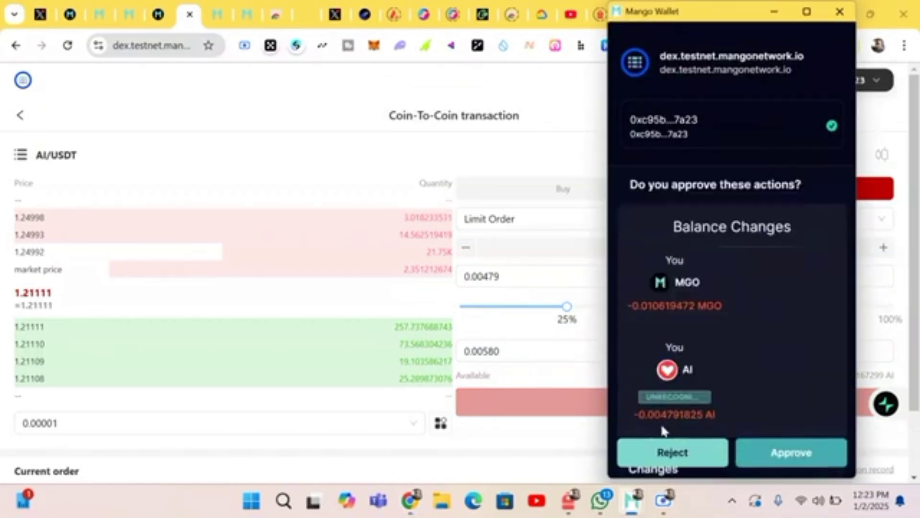
click(753, 459)
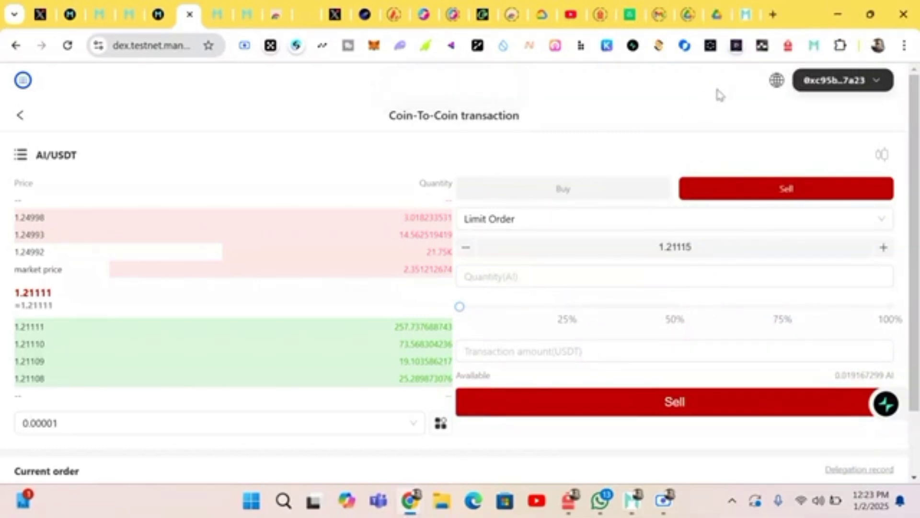
- Claim testnet MGO from the Mango Wallet faucet and close the wallet popup
click(812, 47)
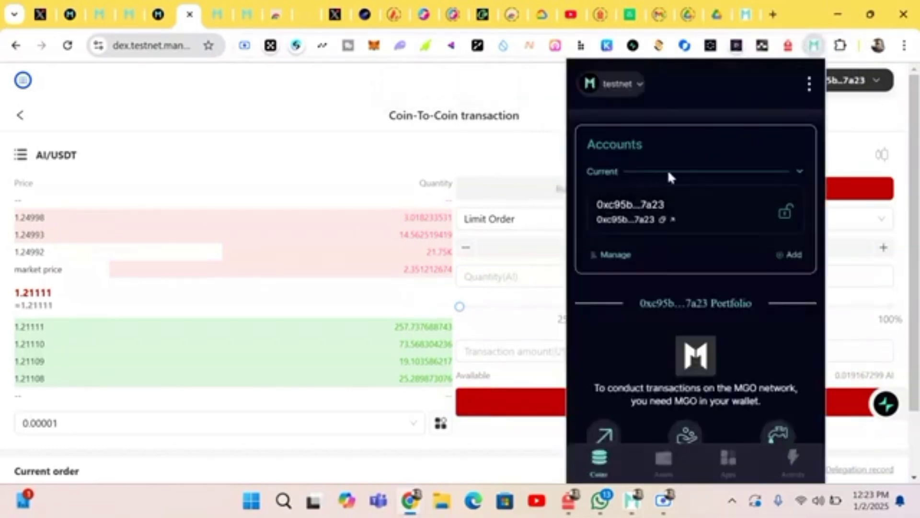
scroll(721, 341, down, 3)
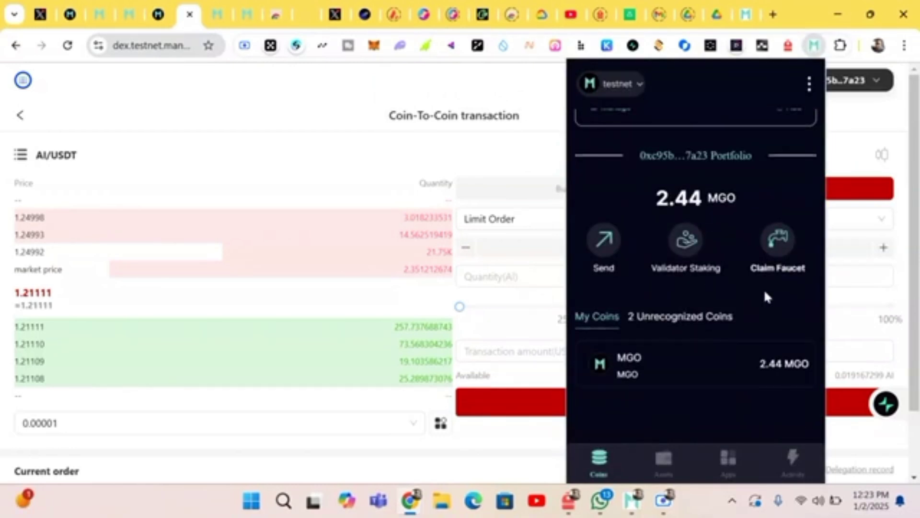
click(773, 249)
click(453, 148)
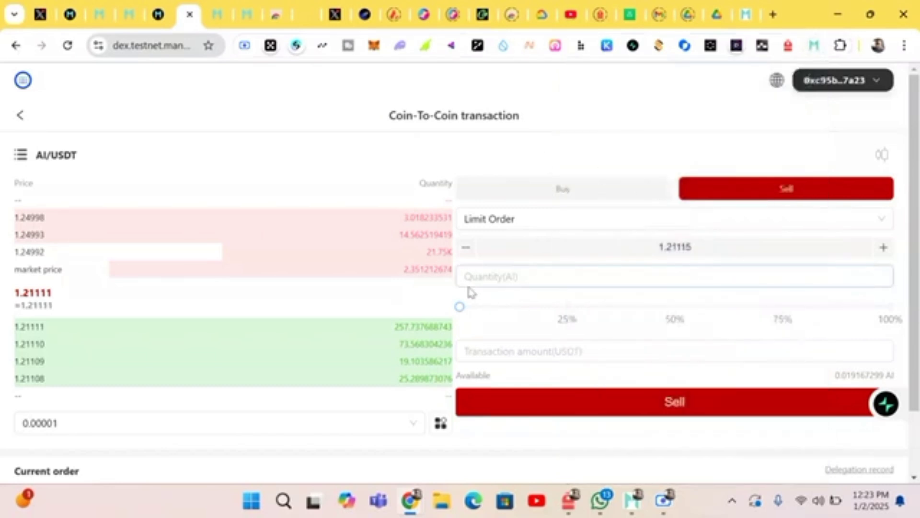
- Leave the Coin-To-Coin form and return to the AI/USDT pair overview page
click(159, 16)
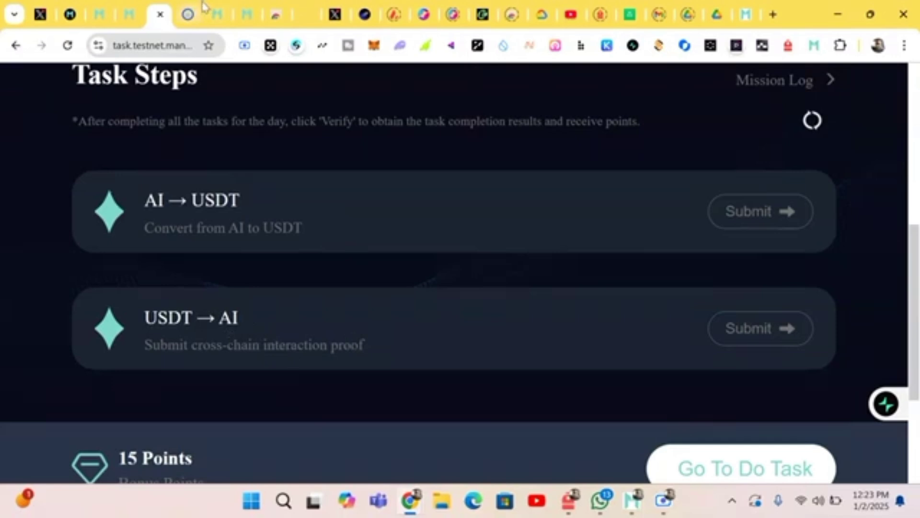
click(190, 16)
scroll(258, 152, down, 2)
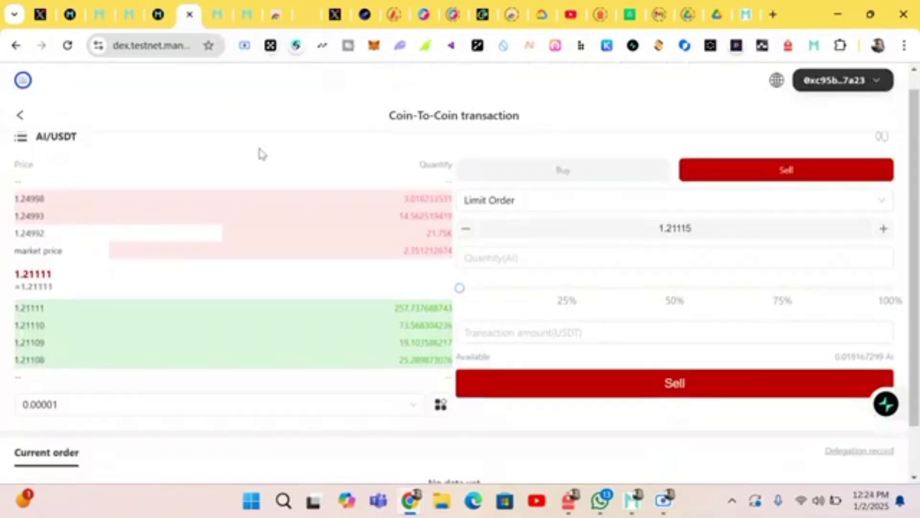
scroll(258, 152, up, 2)
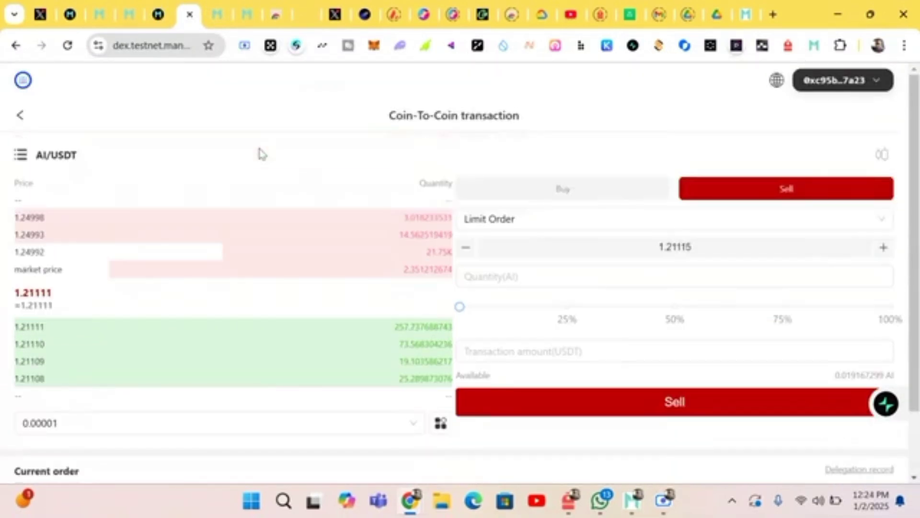
click(21, 156)
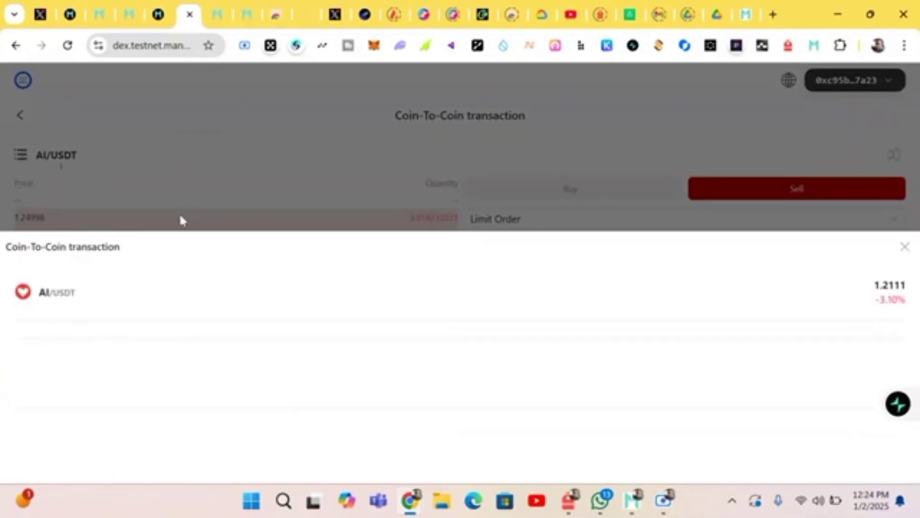
click(111, 107)
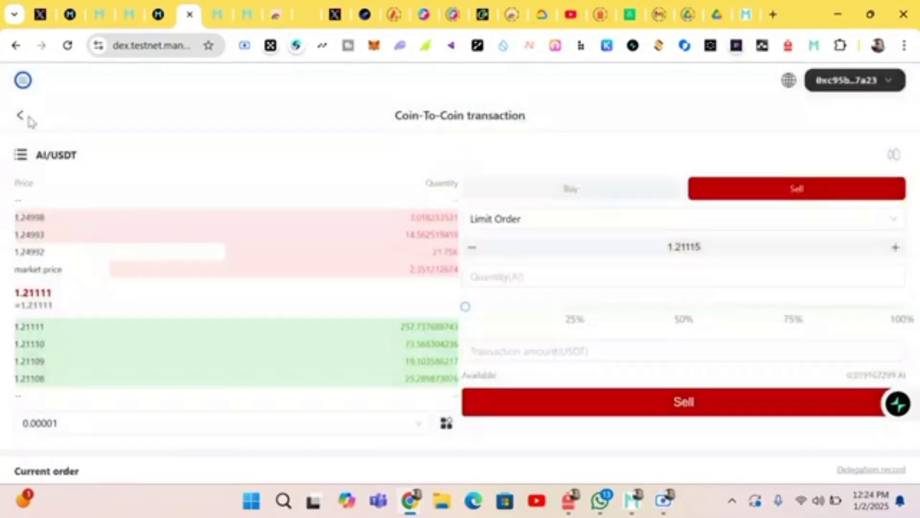
click(22, 118)
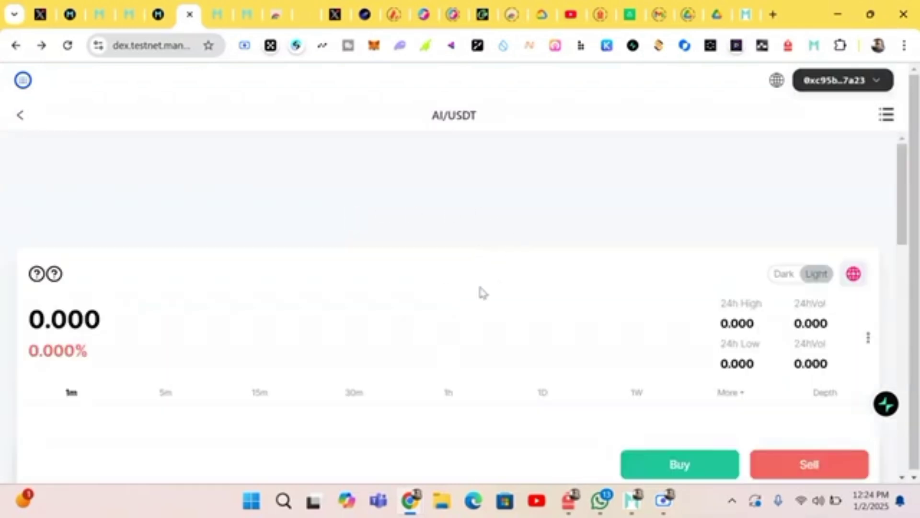
- Switch the AI/USDT chart indicator from BOLL to MACD
scroll(482, 291, down, 5)
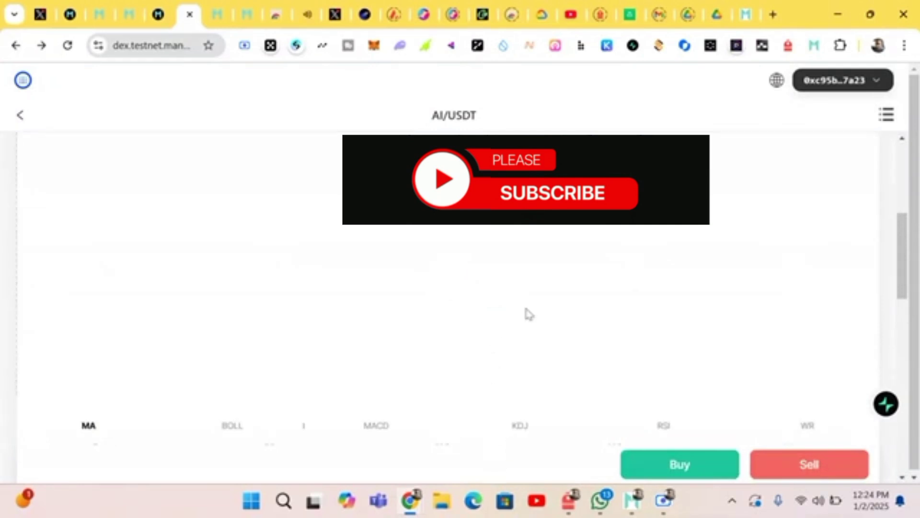
click(232, 426)
click(375, 427)
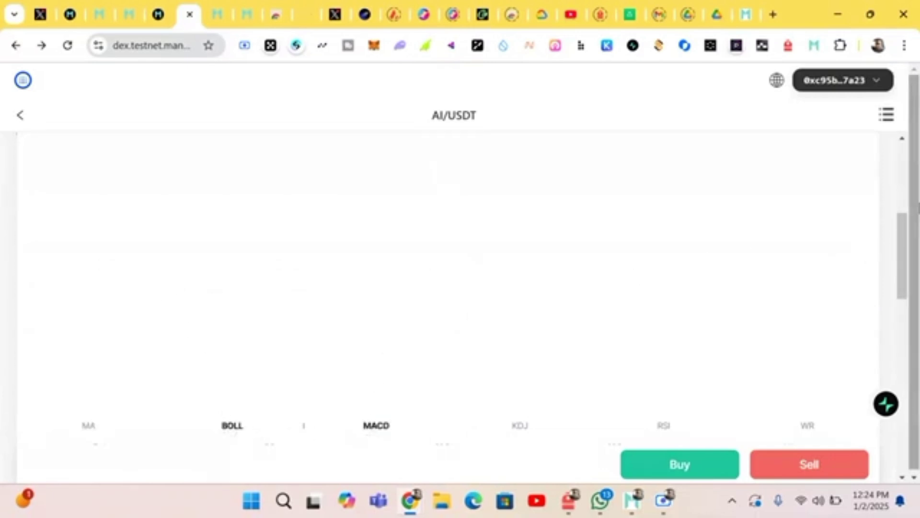
click(906, 186)
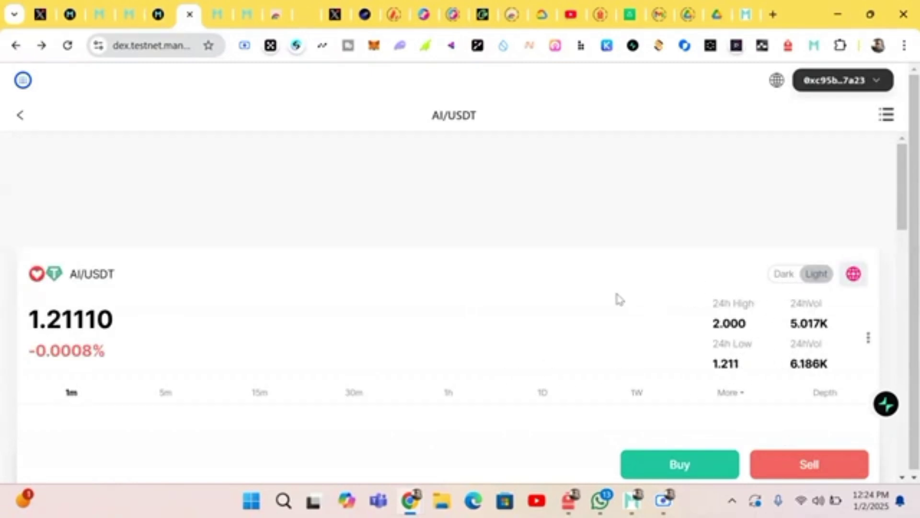
- Set the chart to the 1D timeframe and scroll through the order book
scroll(550, 290, down, 3)
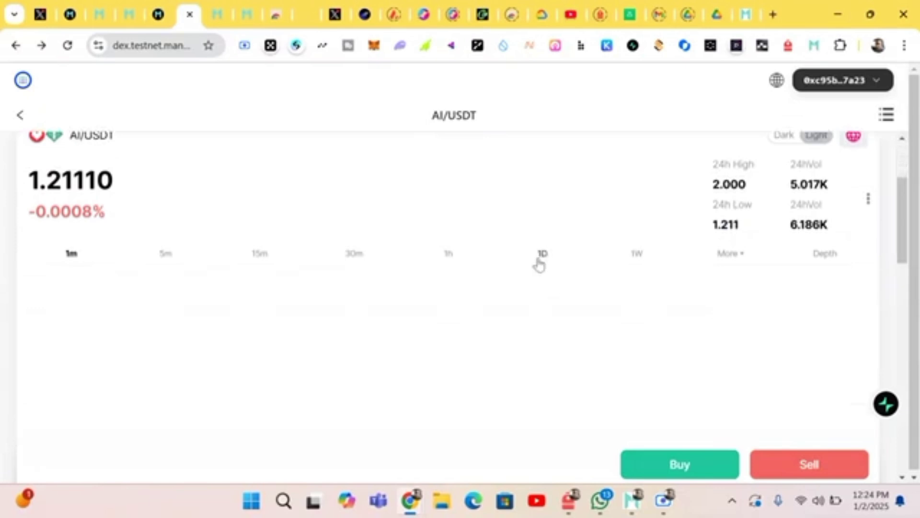
click(542, 257)
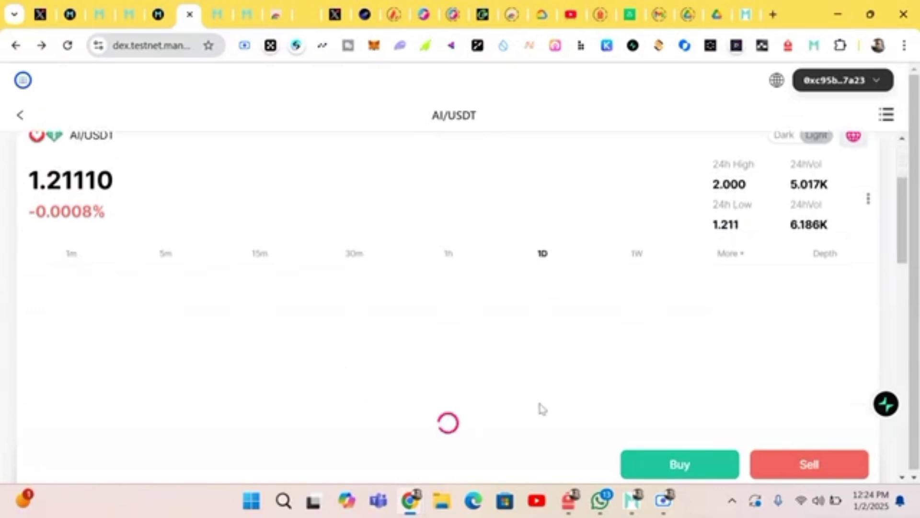
scroll(546, 411, up, 3)
scroll(546, 412, down, 10)
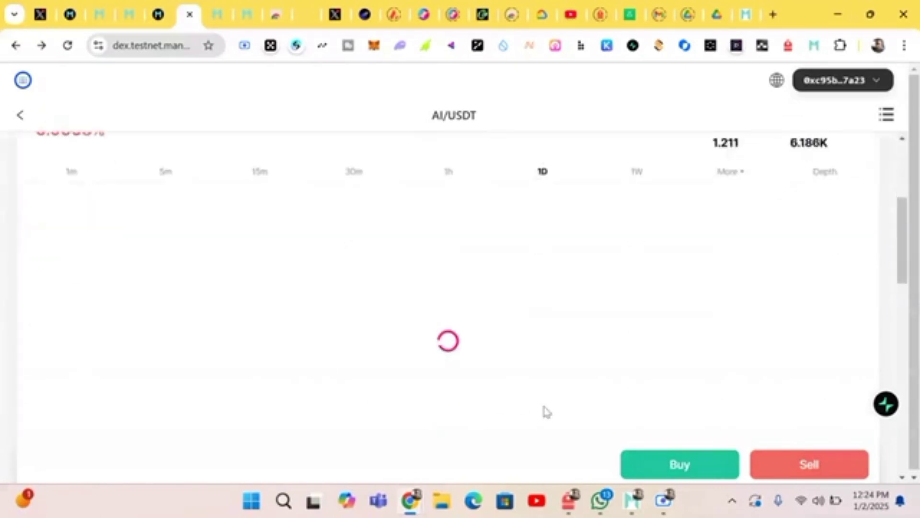
scroll(546, 412, down, 5)
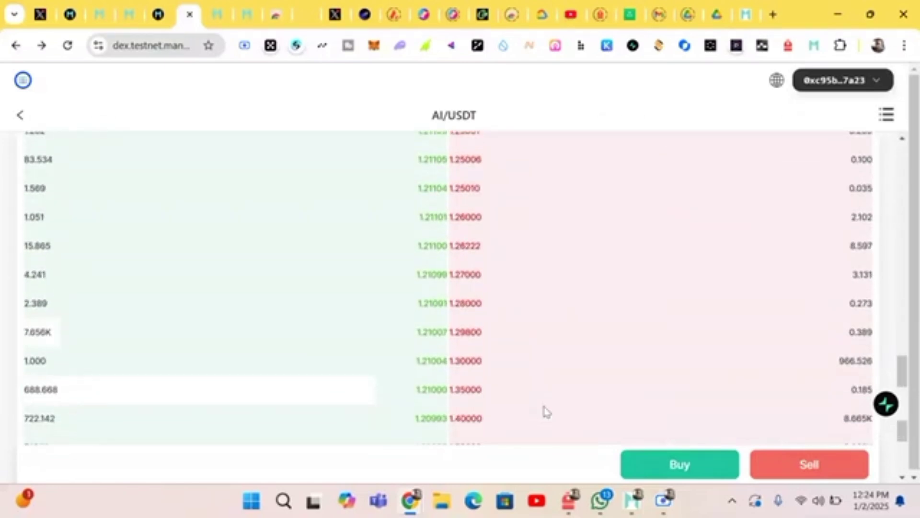
scroll(546, 411, up, 7)
scroll(547, 411, down, 5)
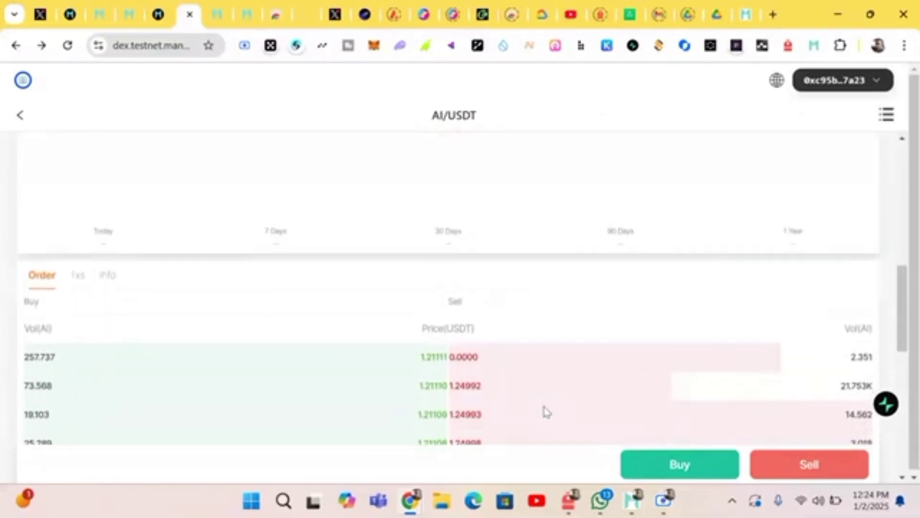
scroll(546, 411, up, 2)
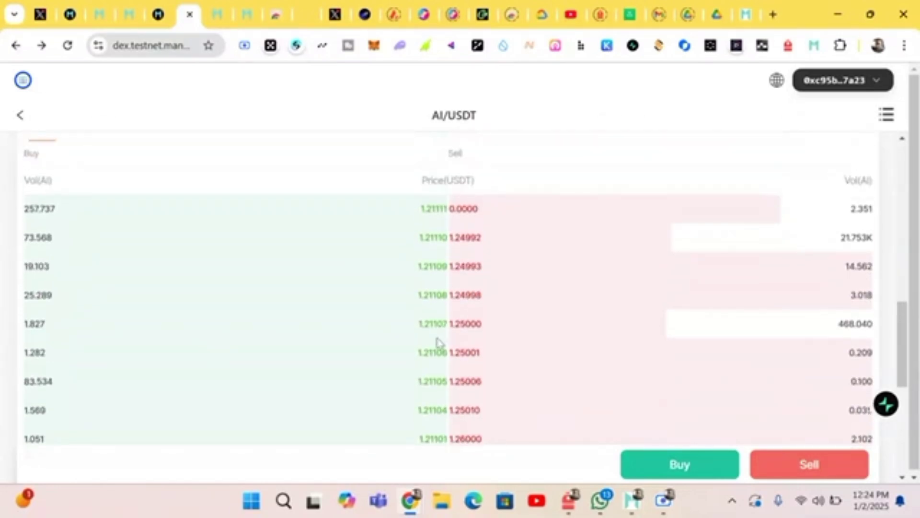
scroll(300, 287, down, 7)
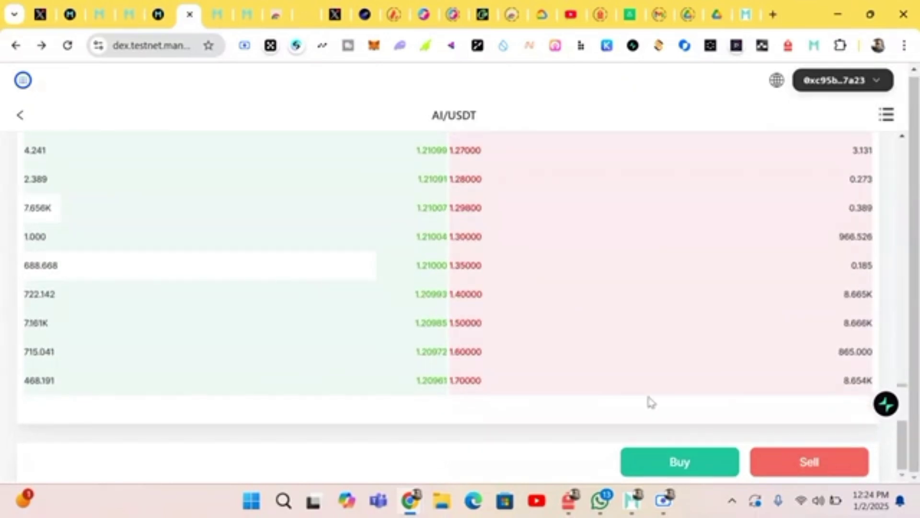
scroll(448, 417, up, 8)
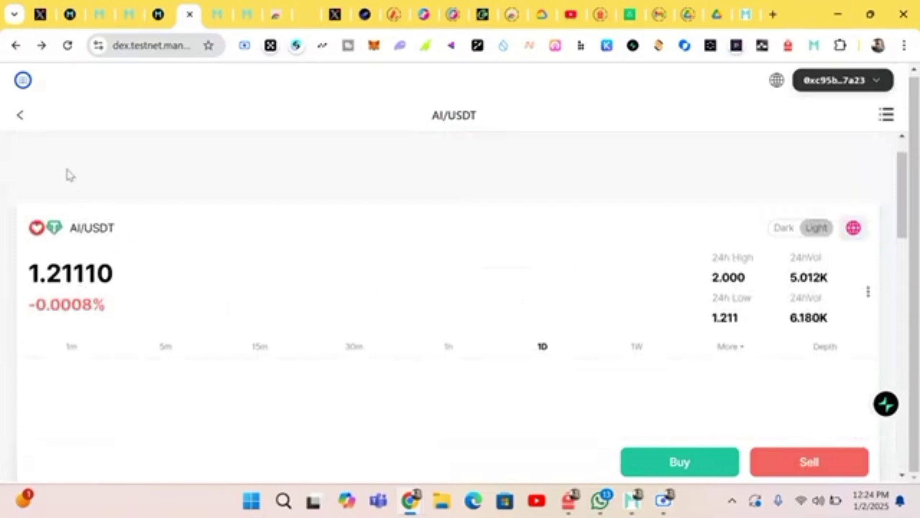
- Submit the AI → USDT and USDT → AI proofs on the MangoNetwork tab, then go back
click(161, 24)
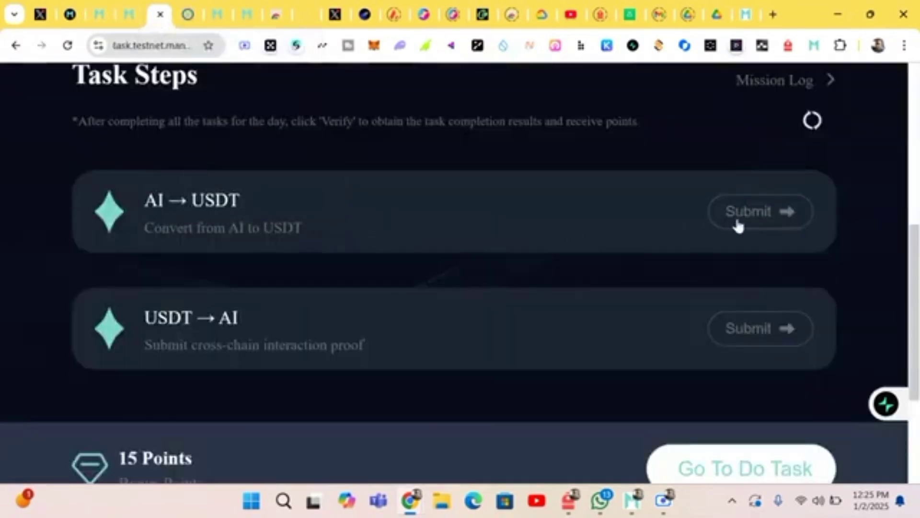
click(766, 329)
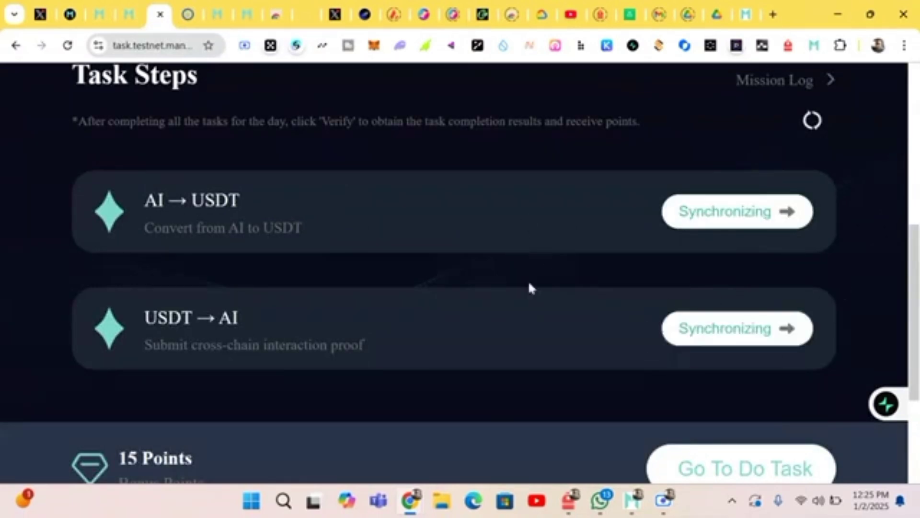
click(16, 46)
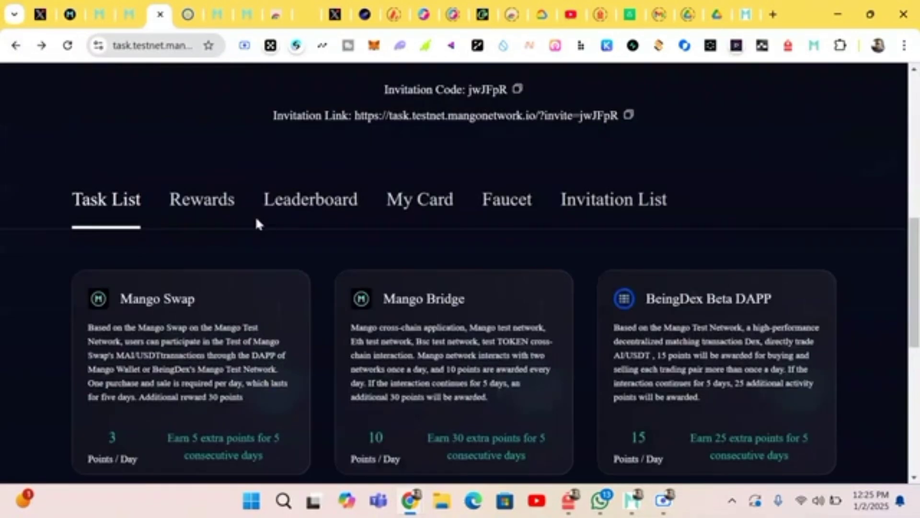